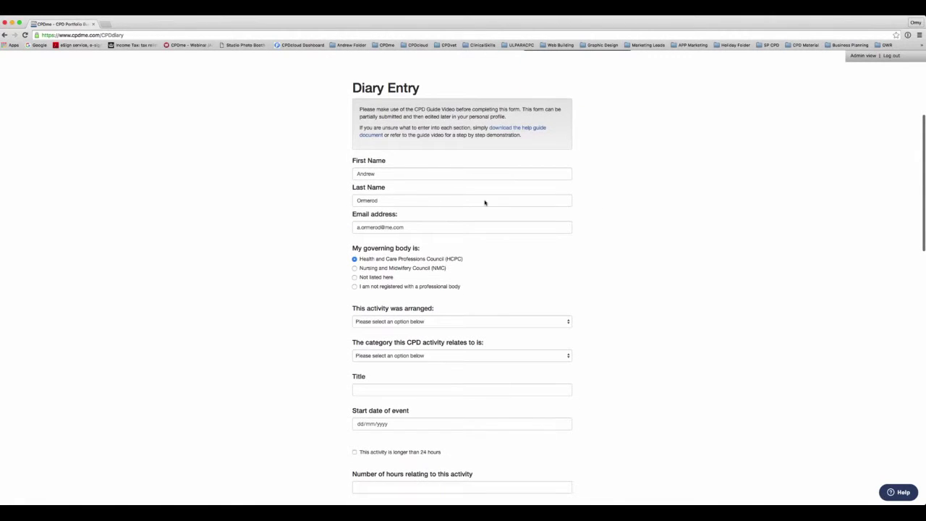
- Compare the diary form's questions for the Nursing and Midwifery Council (NMC) and Health and Care Professions Council (HCPC) governing body options
scroll(594, 267, down, 1)
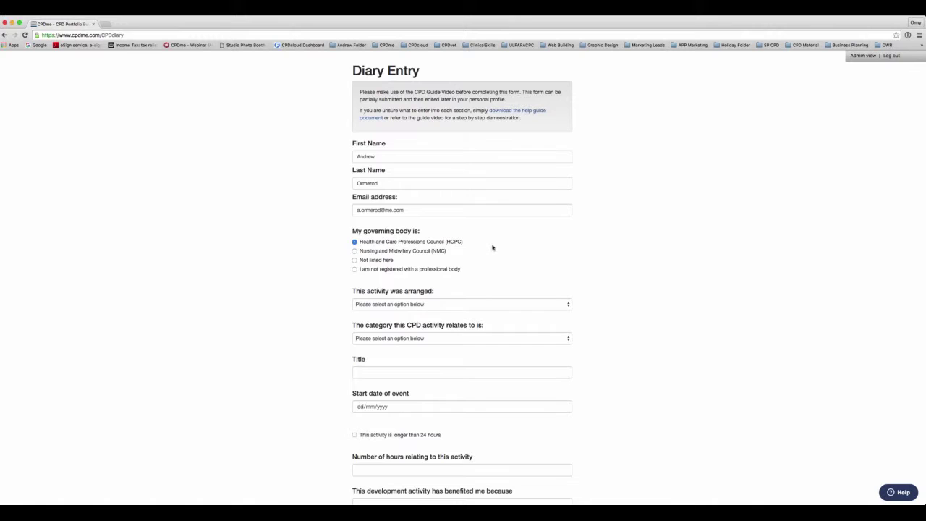
scroll(463, 233, down, 1)
click(437, 215)
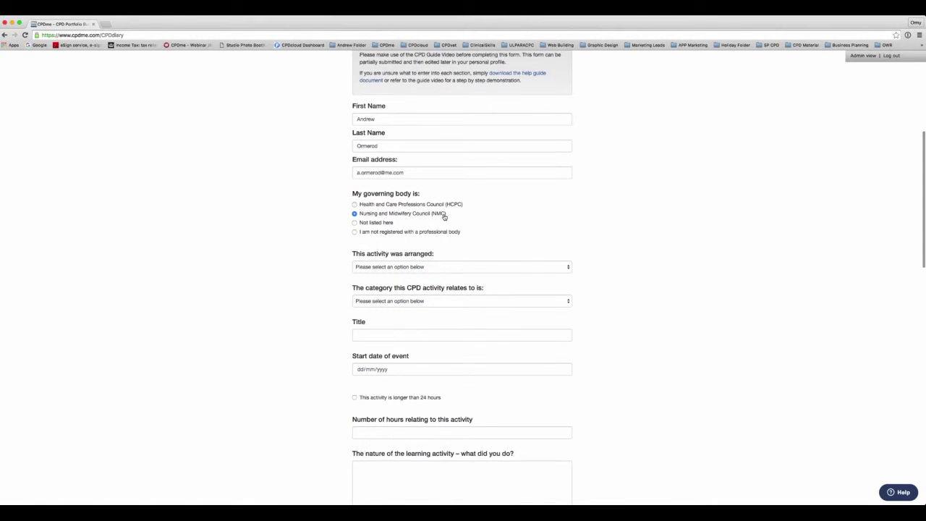
scroll(516, 217, down, 2)
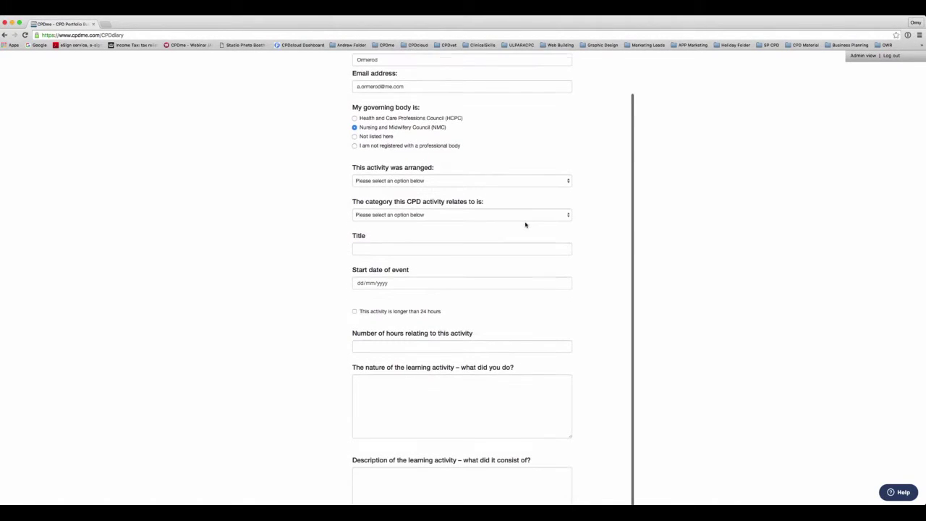
scroll(471, 140, up, 3)
key(Up)
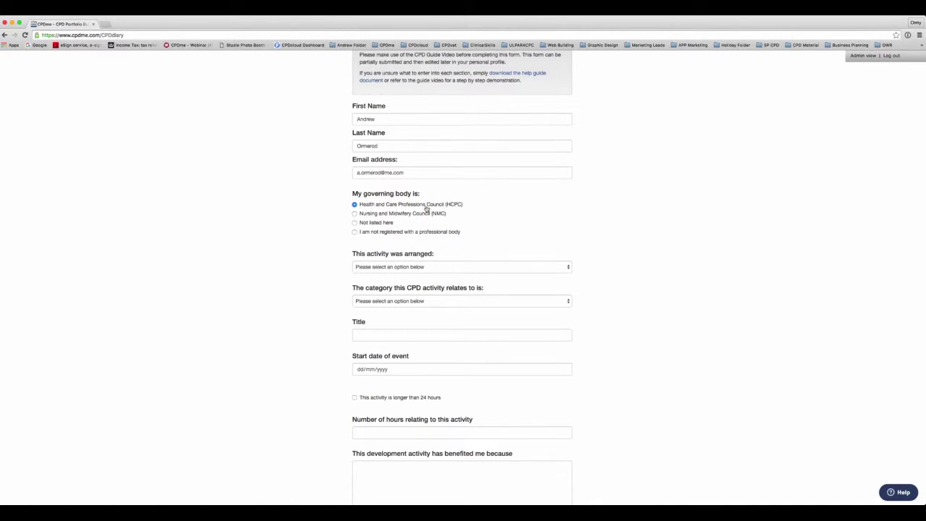
scroll(479, 209, down, 1)
scroll(479, 209, down, 2)
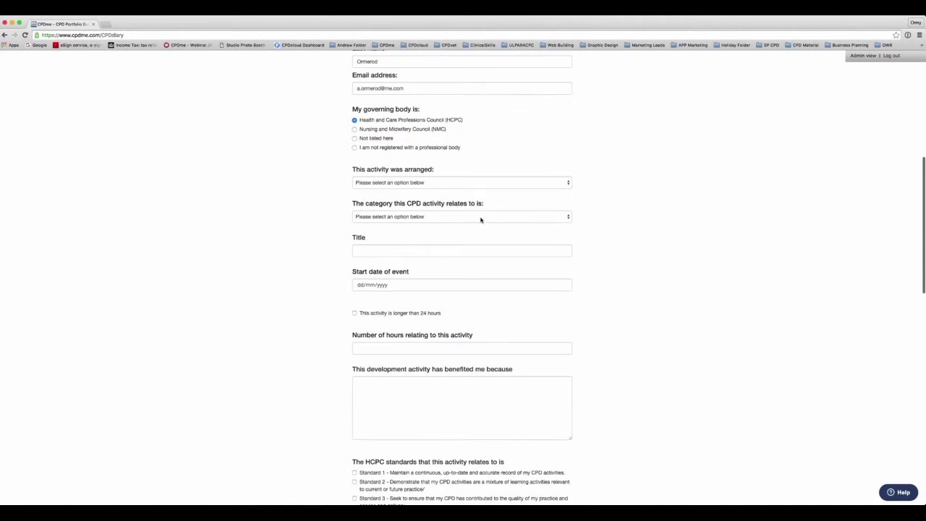
scroll(480, 220, down, 3)
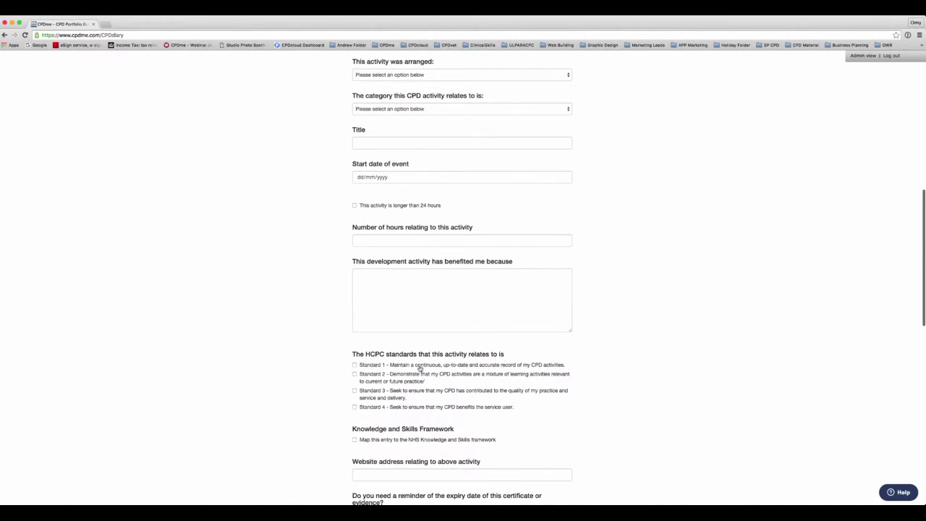
- Try the NMC and "I am not registered with a professional body" options, and return the governing body to Health and Care Professions Council (HCPC)
scroll(480, 372, up, 3)
click(403, 136)
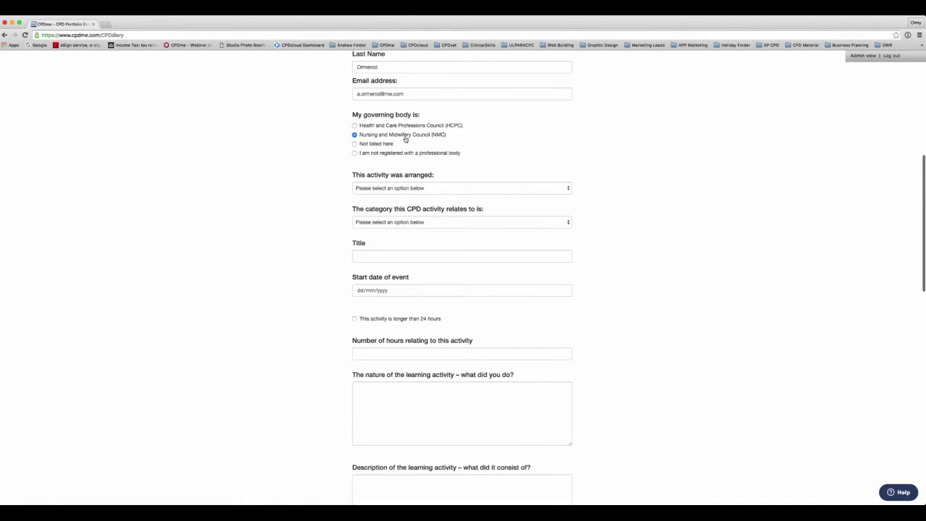
scroll(568, 186, down, 3)
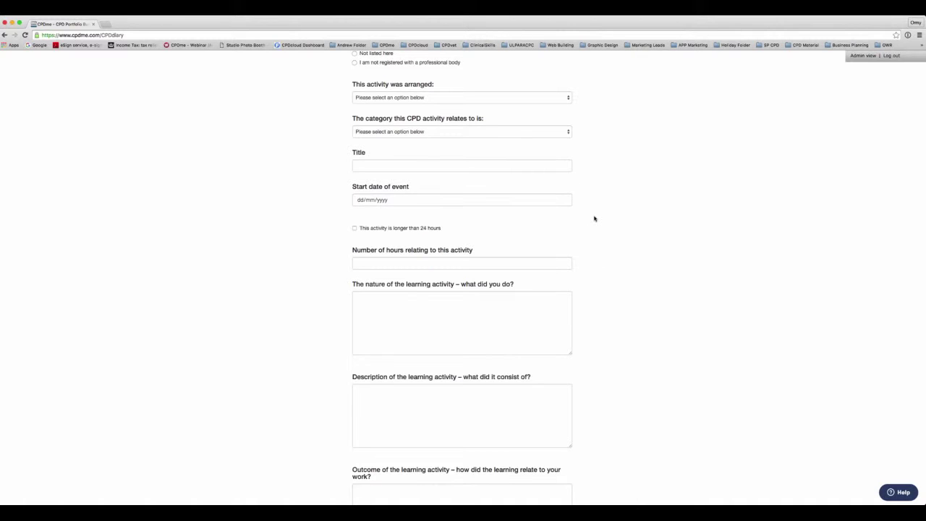
scroll(597, 215, up, 4)
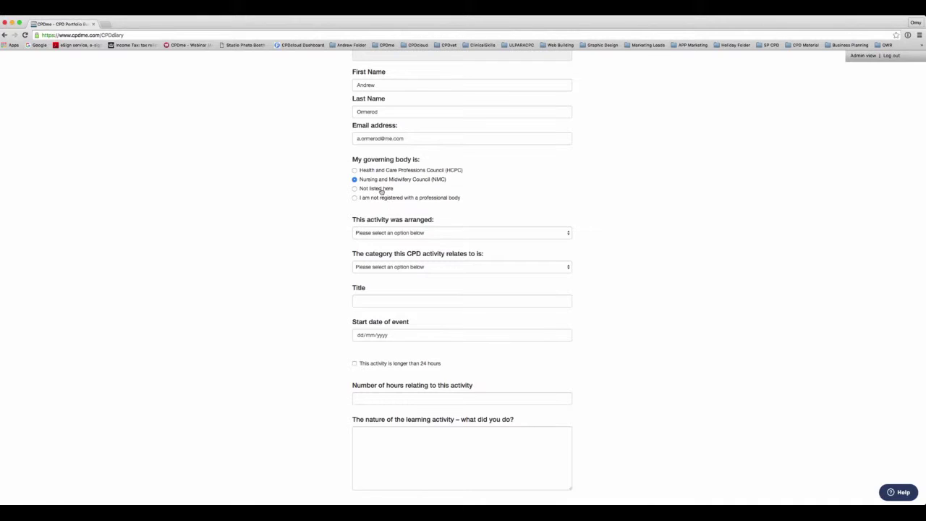
click(412, 199)
click(416, 170)
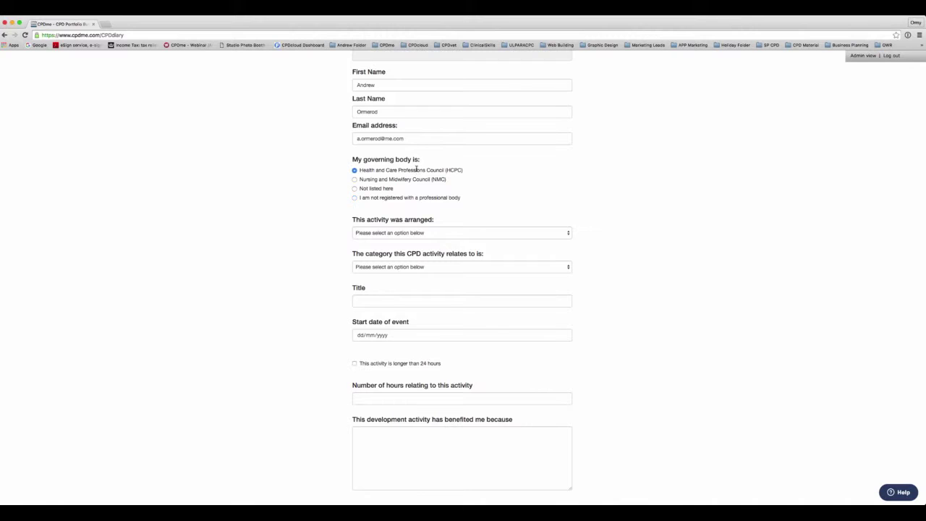
key(Up)
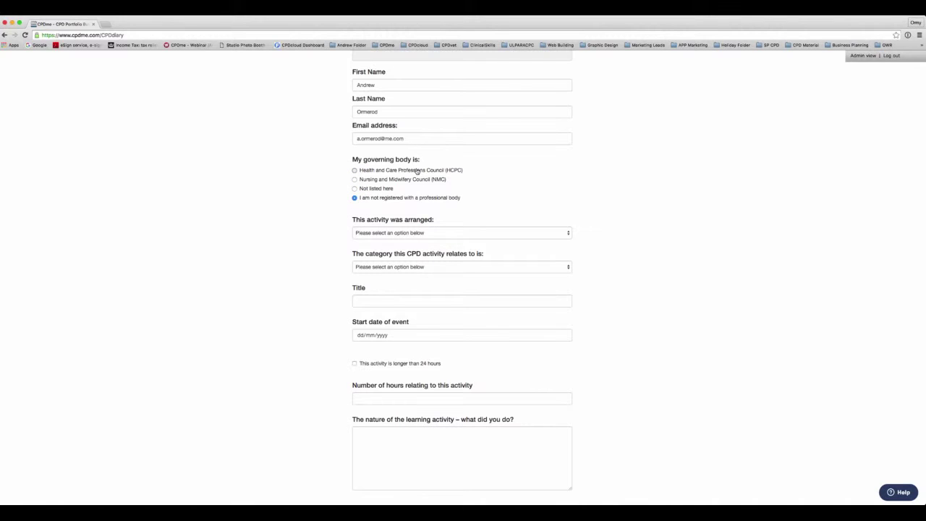
click(417, 170)
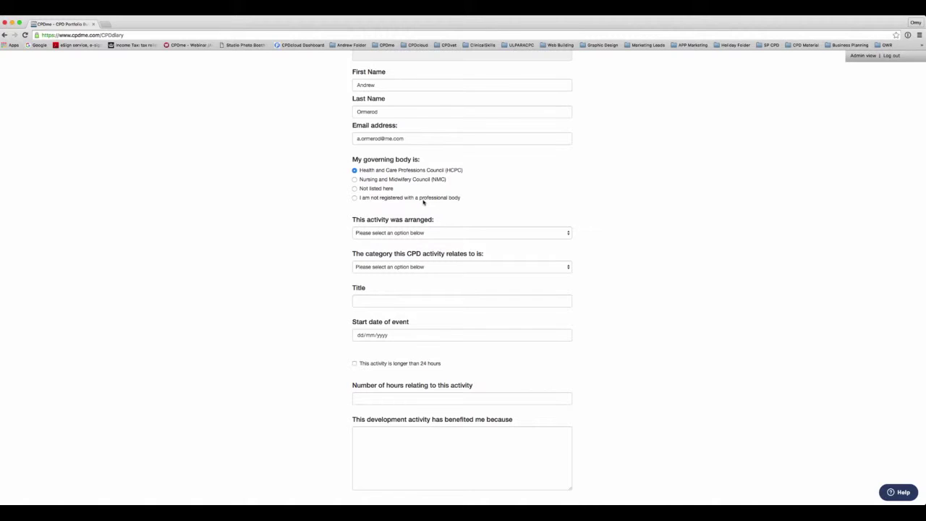
- Set how the activity was arranged to "Myself in my own time" and its CPD category to "Narrated powerpoint"
scroll(527, 209, down, 3)
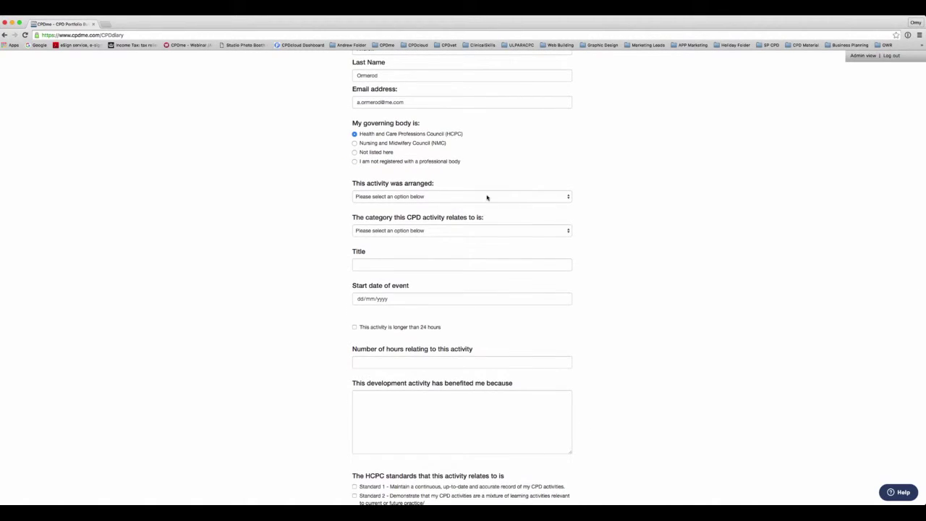
click(479, 200)
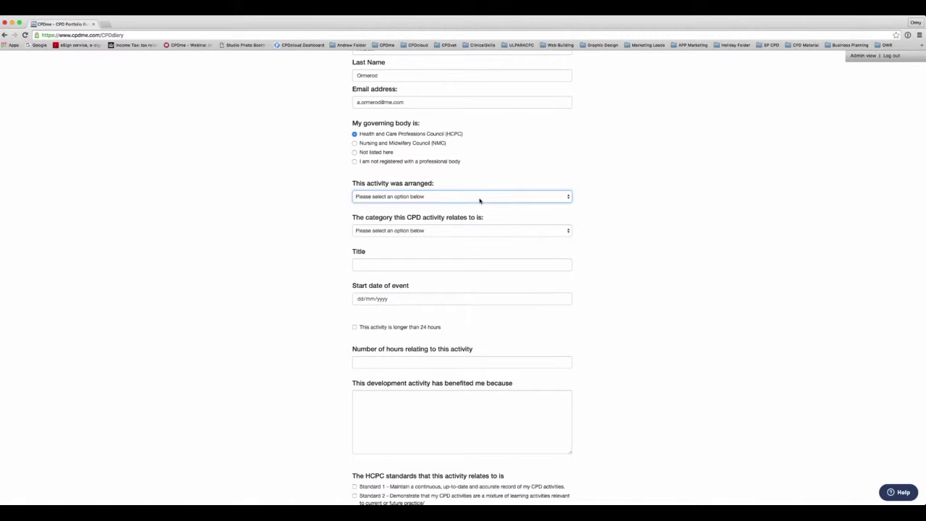
click(411, 241)
click(415, 231)
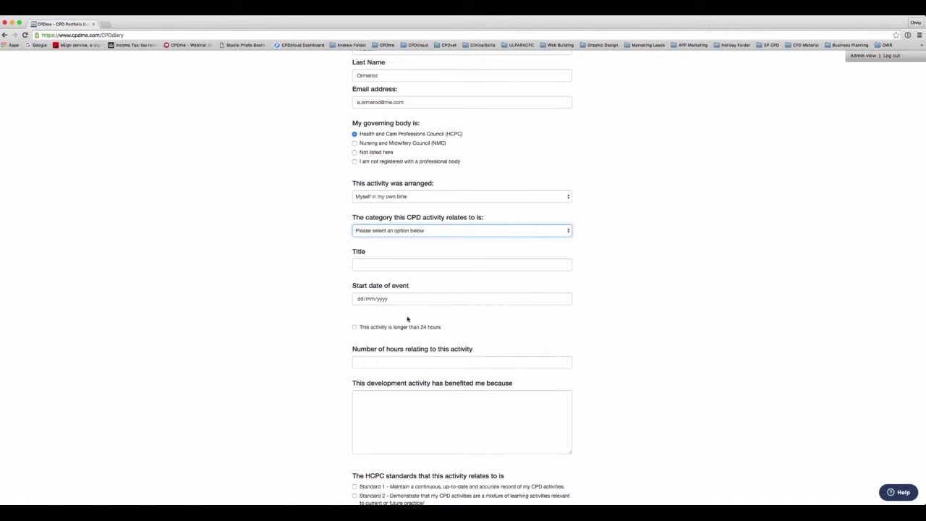
key(n)
- Title the activity "live webinar with over 220 people demonstrating building a cpd portfolio using CPDme" and set the start date to 21/01/2016
scroll(301, 264, down, 2)
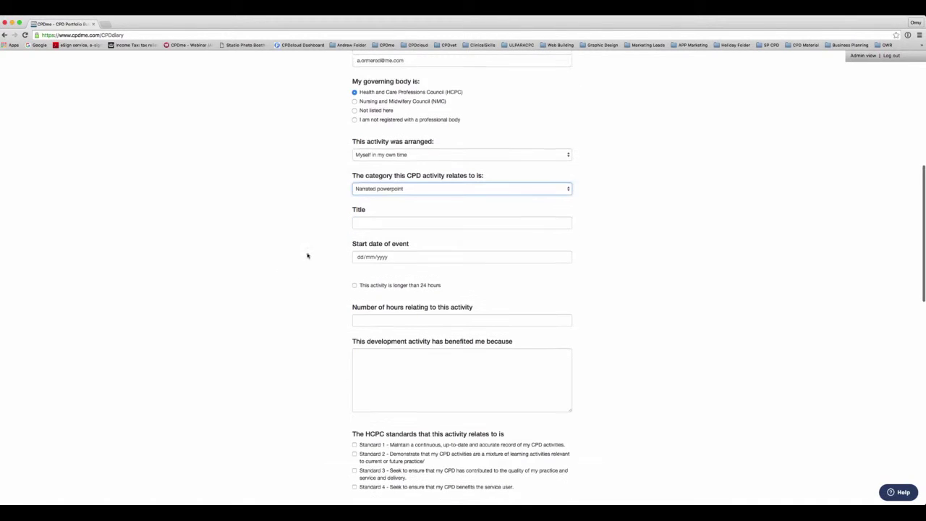
click(375, 215)
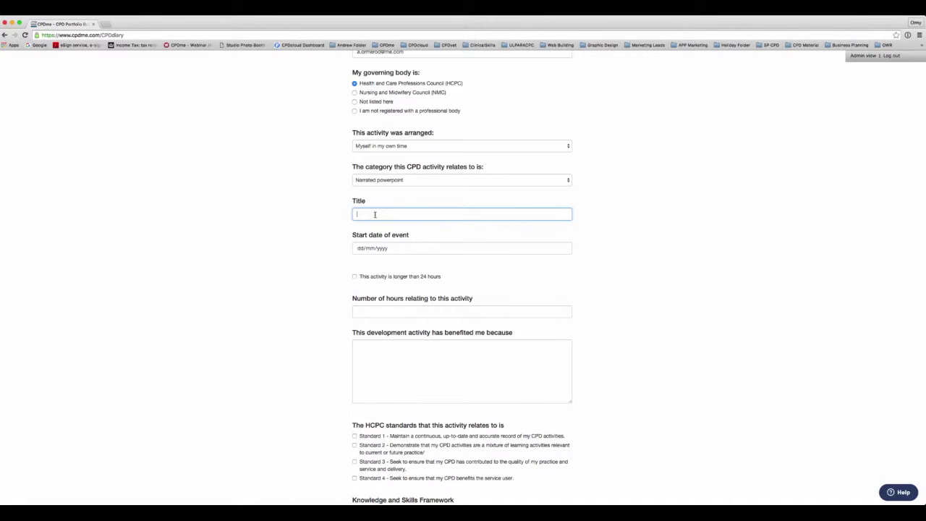
text(live webinar with over 220 people demonstrating b)
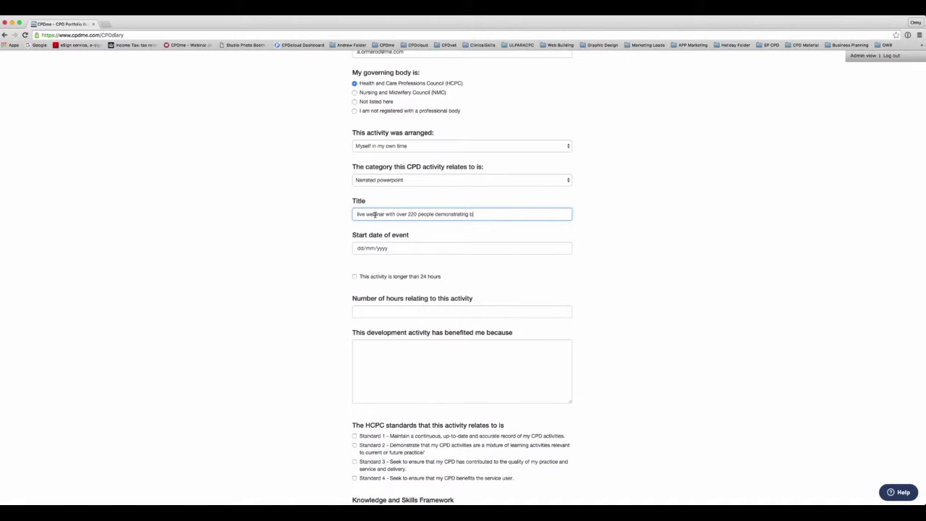
text(uilding a cpd portfolio using CPDme)
click(407, 250)
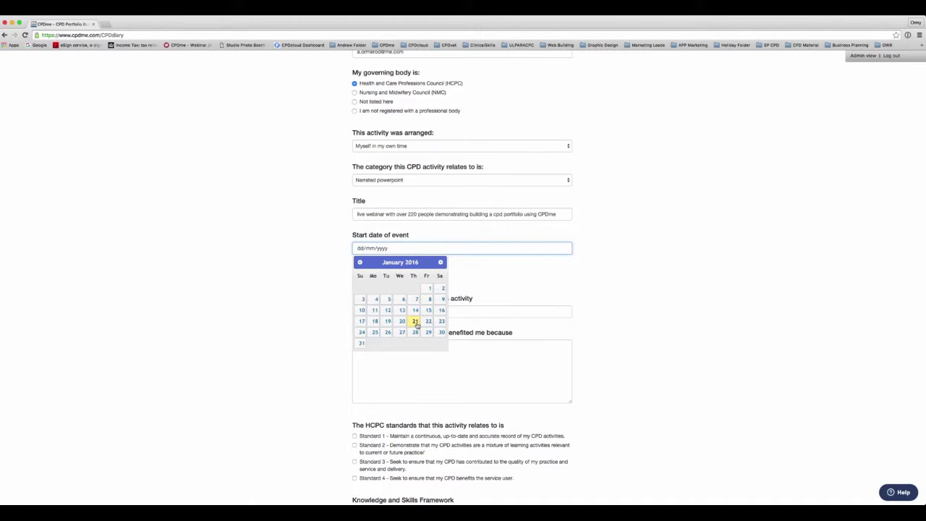
click(415, 323)
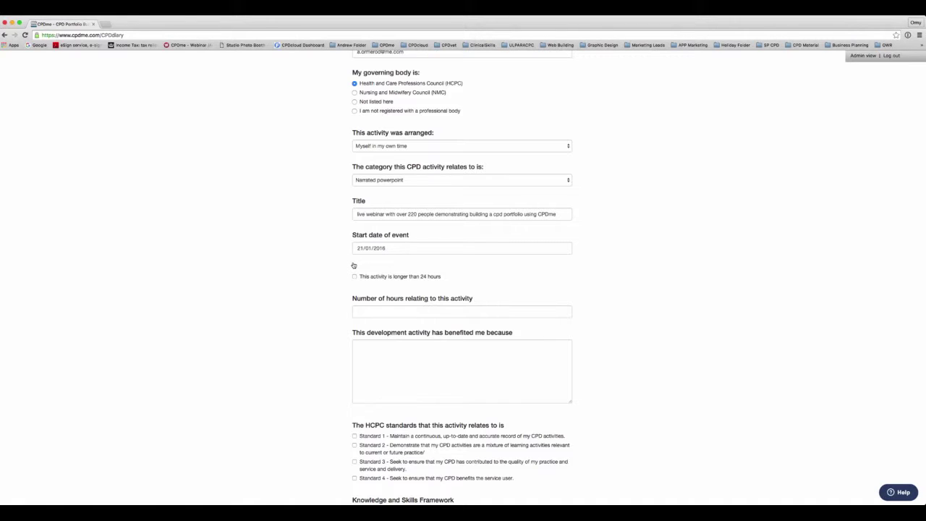
- Try the option for activities longer than 24 hours, turn it off again, and set the number of hours to 1
click(390, 277)
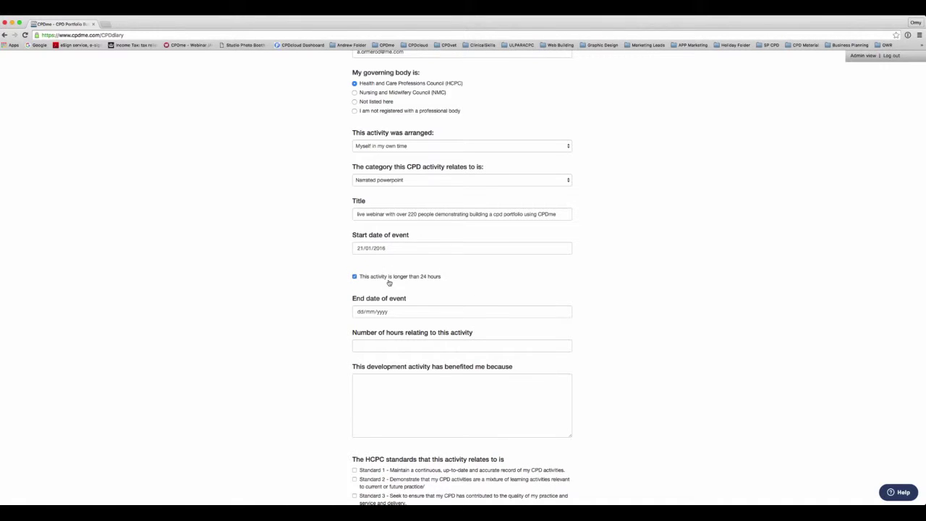
click(389, 278)
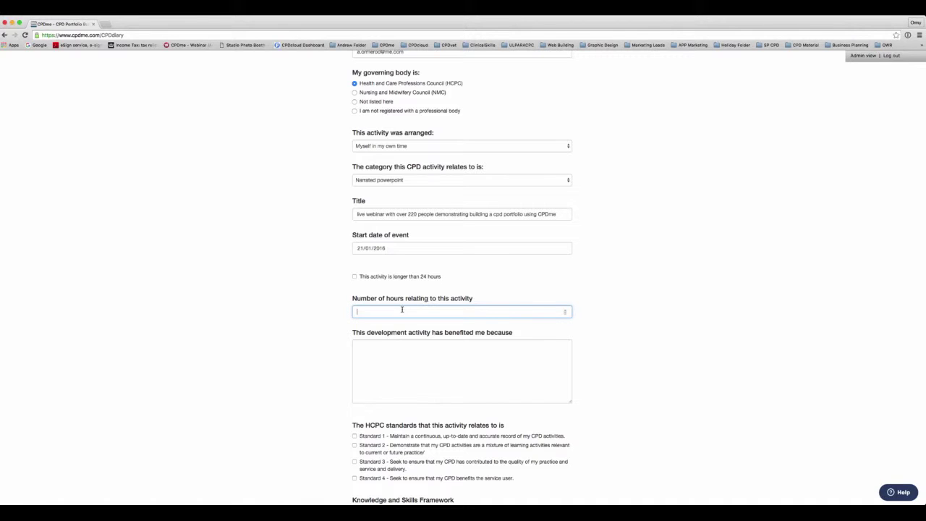
text(1)
- State the activity's benefit as "Took part in a live webinar for the end user to see how easy it is to use CPDme."
click(426, 374)
scroll(234, 258, down, 4)
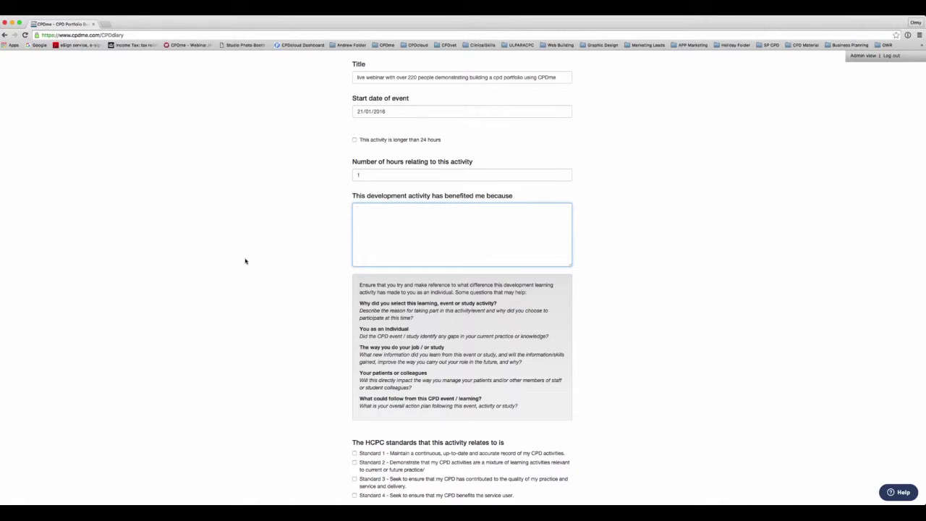
text(Took par)
text(t in a)
text( live webinar)
text( for the end user )
text(yf)
text(to see ho)
text(w easy)
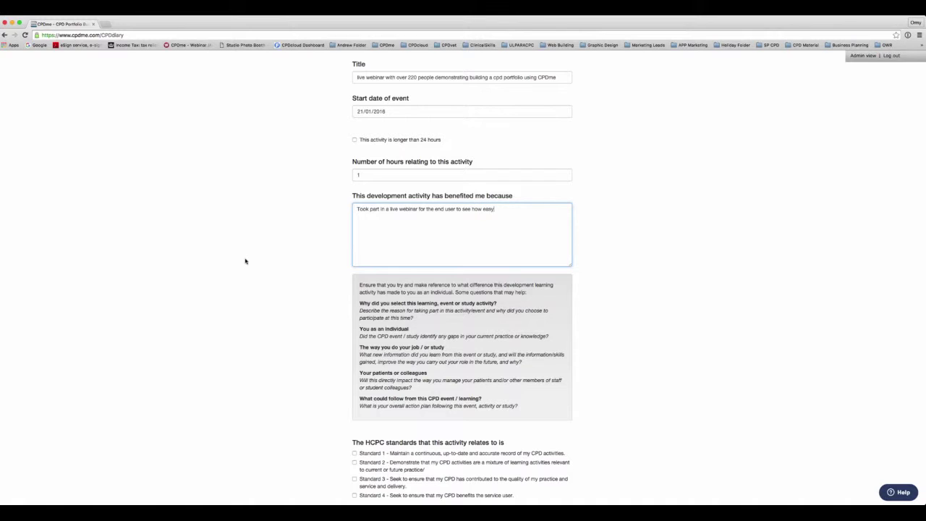
text( it is to use CPDme.)
scroll(578, 285, down, 7)
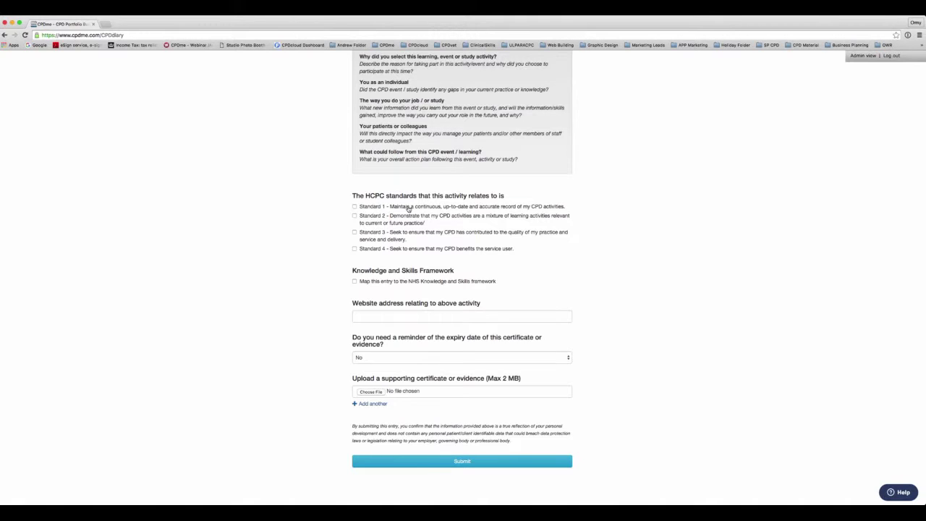
click(408, 209)
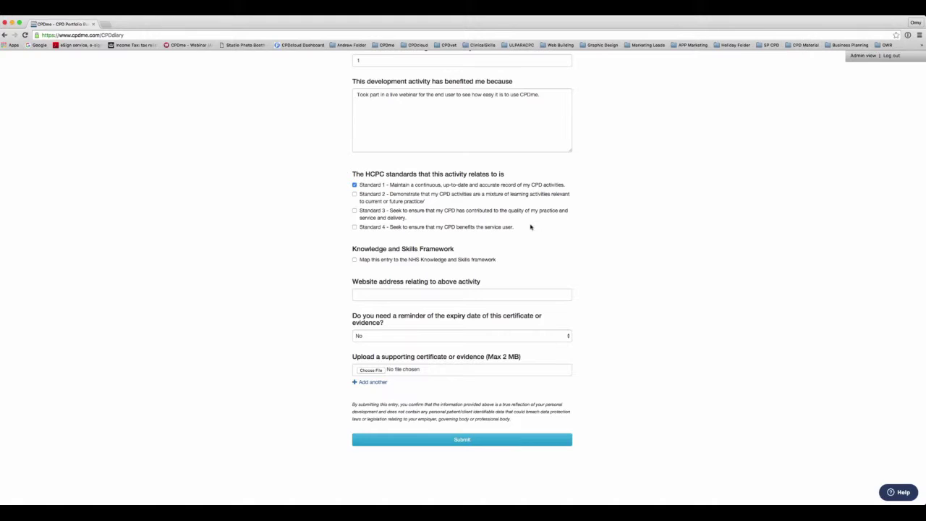
click(377, 293)
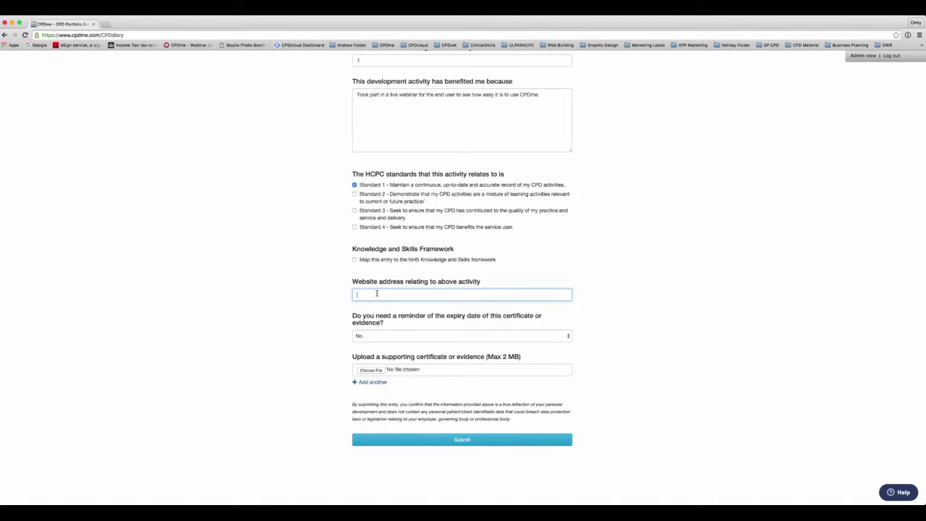
text(www.cpdme.com)
- Add a second upload field for supporting evidence and submit the diary entry
click(369, 381)
click(370, 381)
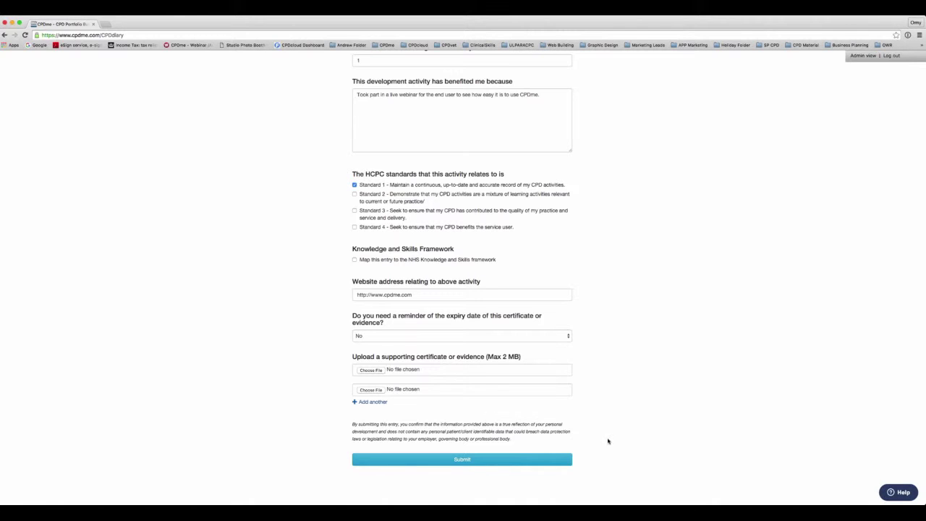
click(467, 466)
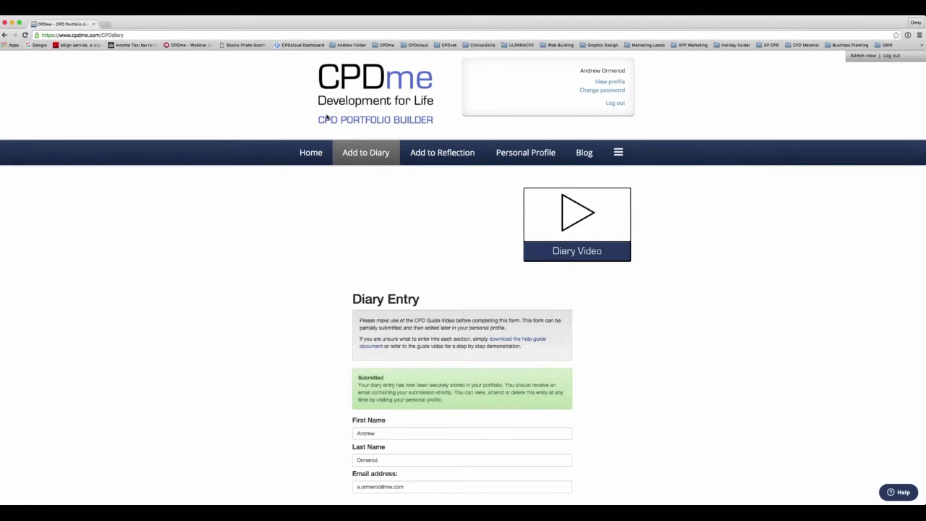
- Open the portfolio manager from the personal profile and show the list of diary entries
click(517, 154)
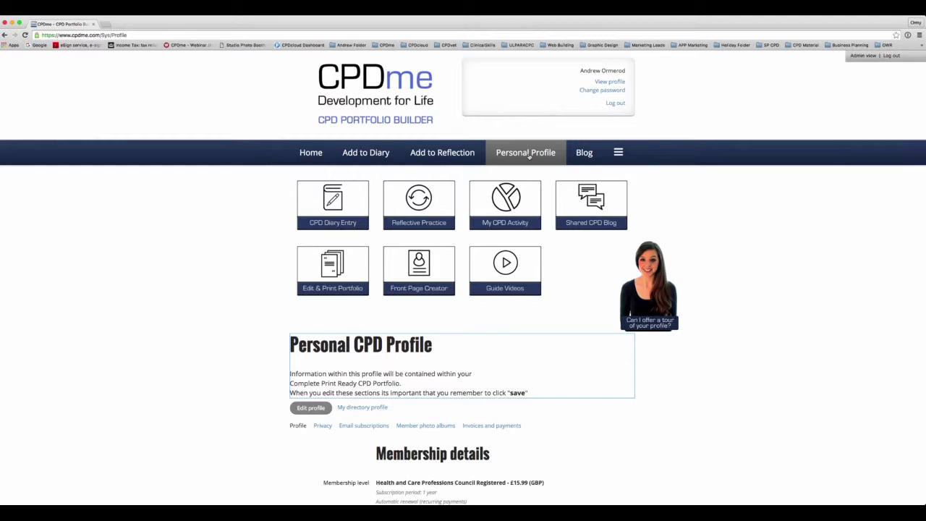
click(340, 272)
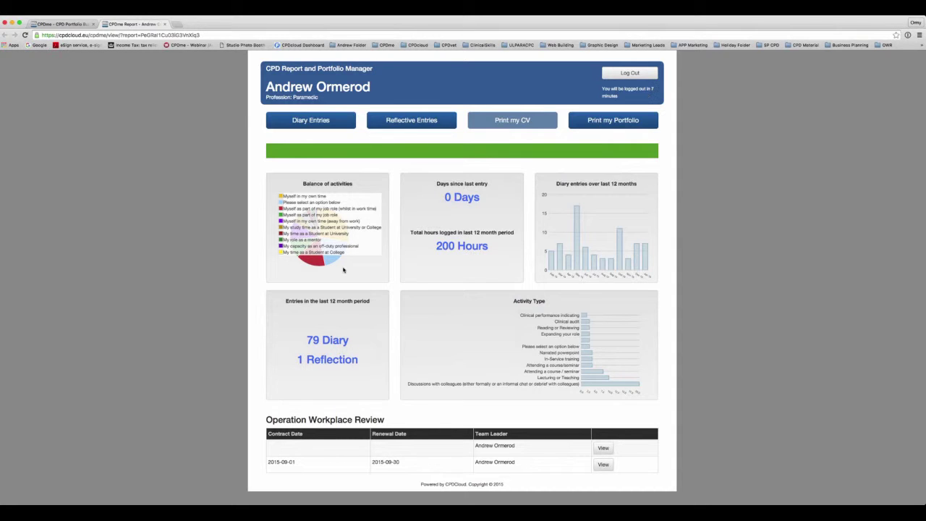
click(308, 124)
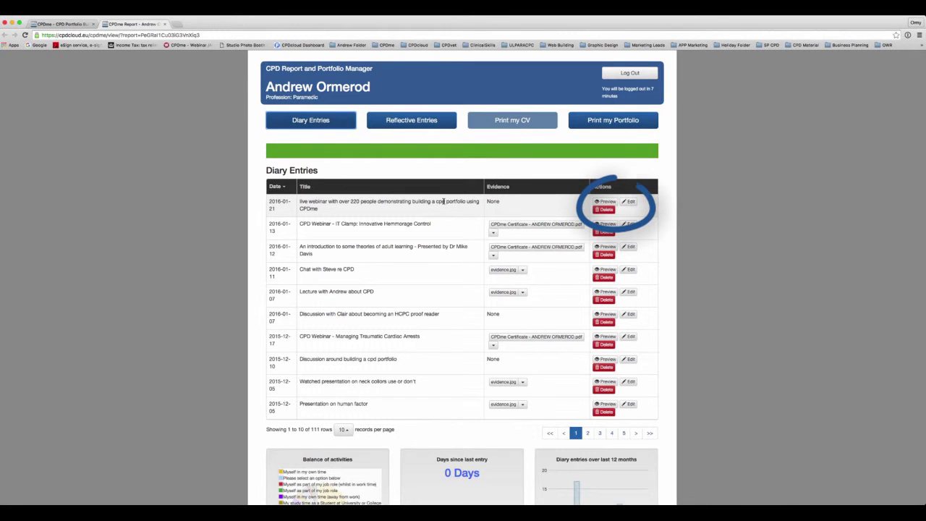
- Preview the 2016-01-21 live webinar diary entry, close the preview, and open the entry for editing
click(606, 201)
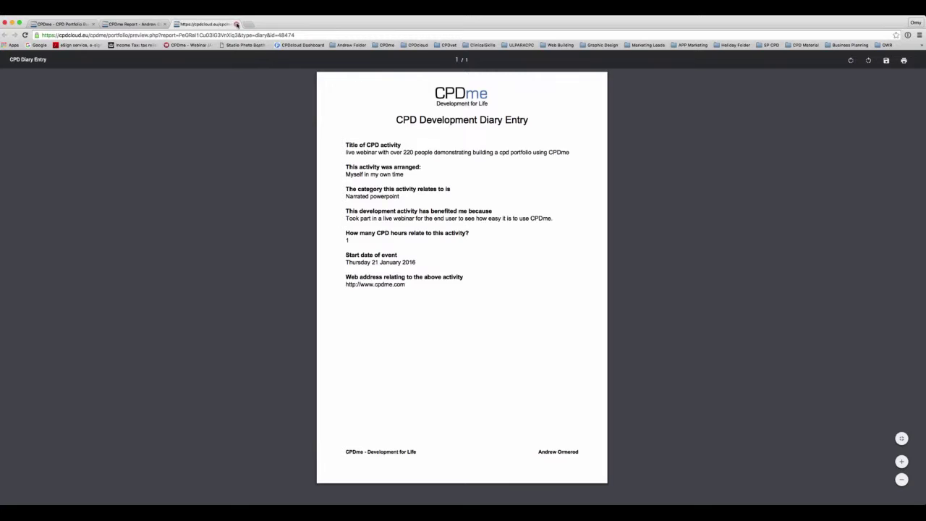
click(237, 25)
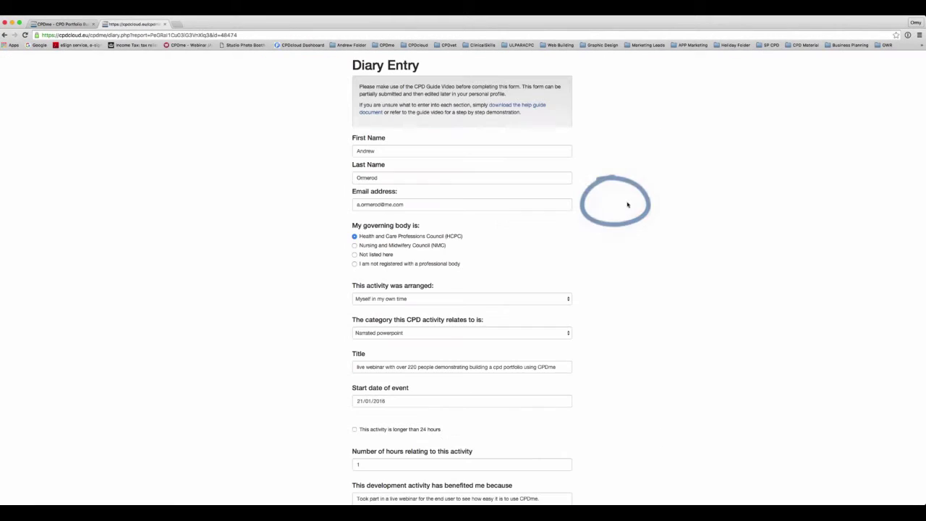
click(628, 204)
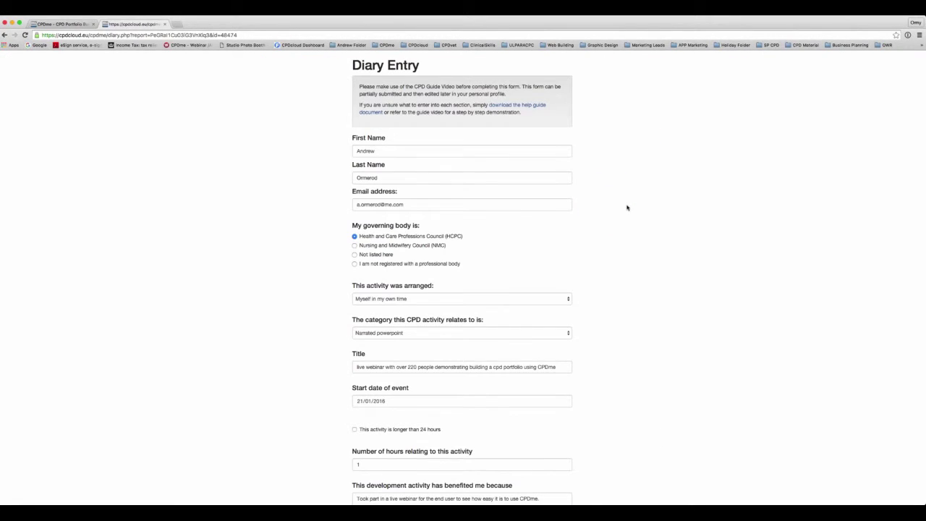
- Review the live webinar entry's details in the edit form, and return to the list of diary entries without submitting
scroll(627, 208, down, 4)
scroll(622, 217, down, 4)
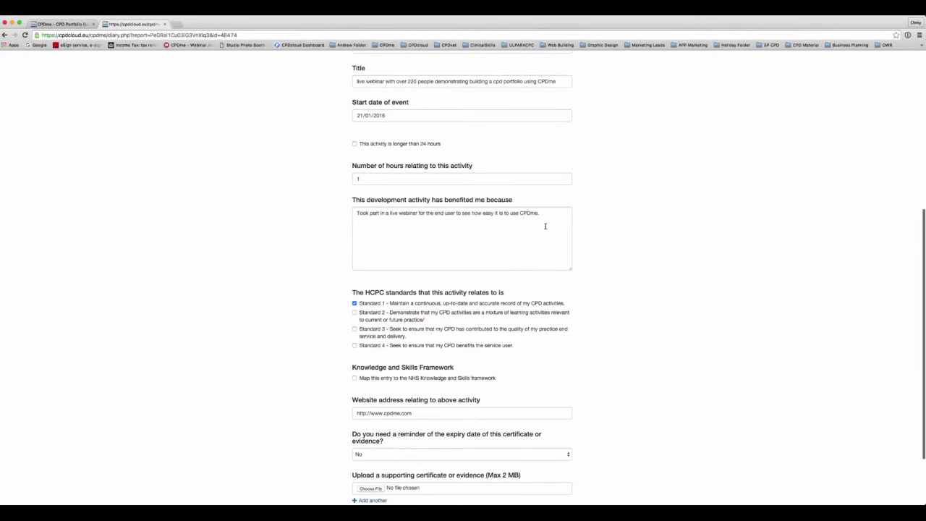
scroll(547, 228, down, 2)
scroll(506, 325, down, 1)
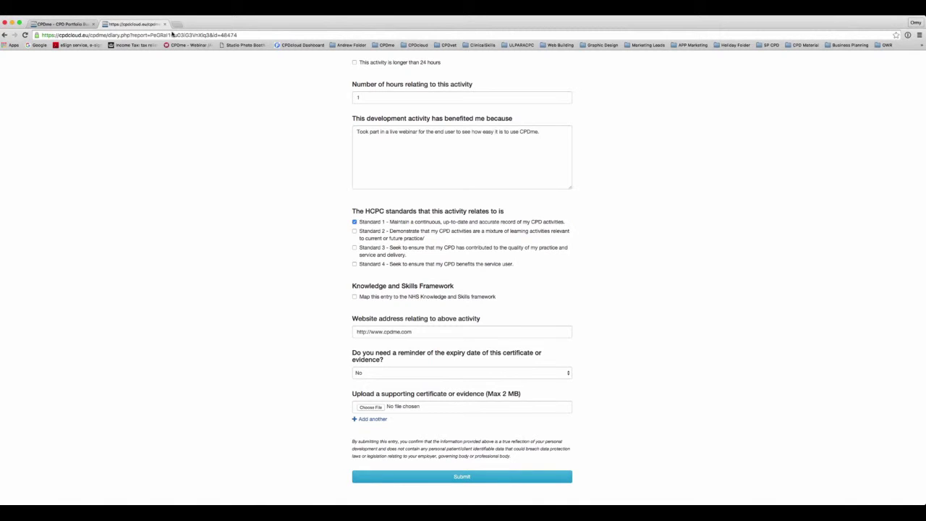
click(165, 25)
click(148, 25)
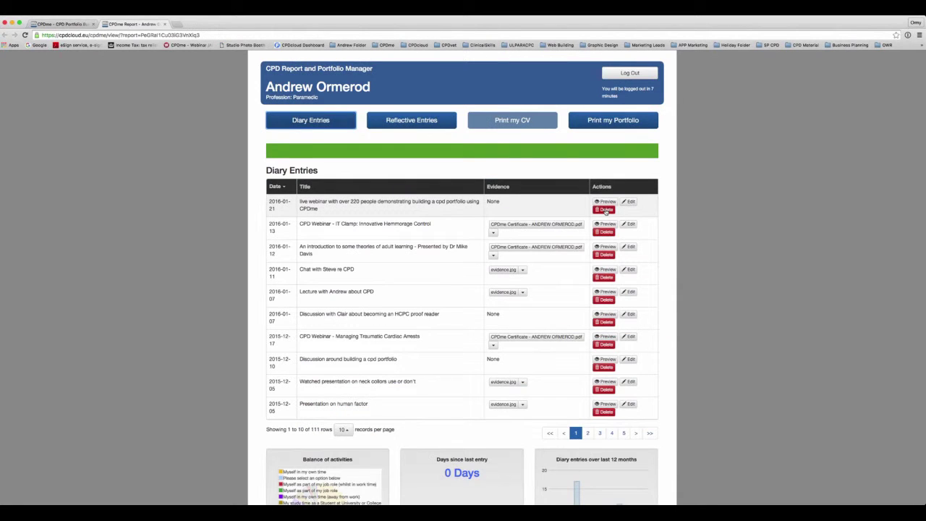
- Request deletion of the 2016-01-21 live webinar entry and cancel the confirmation
click(605, 210)
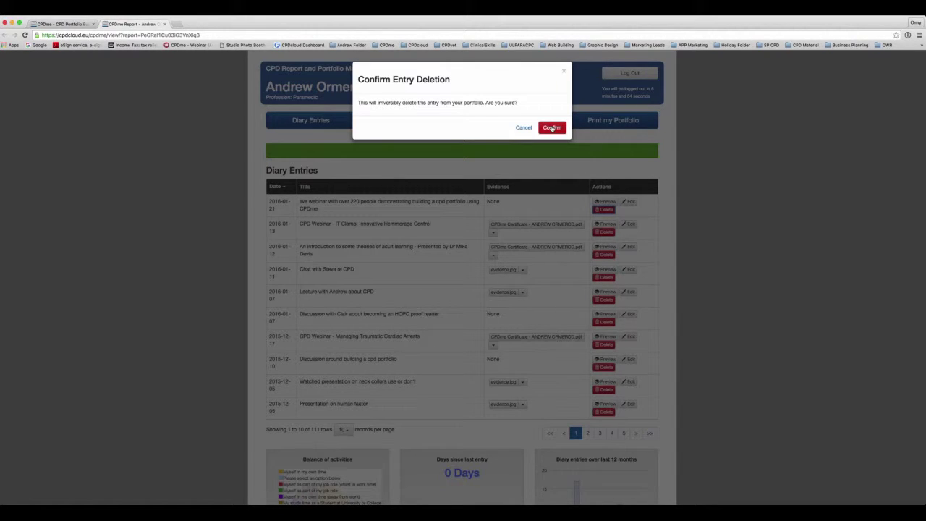
click(523, 128)
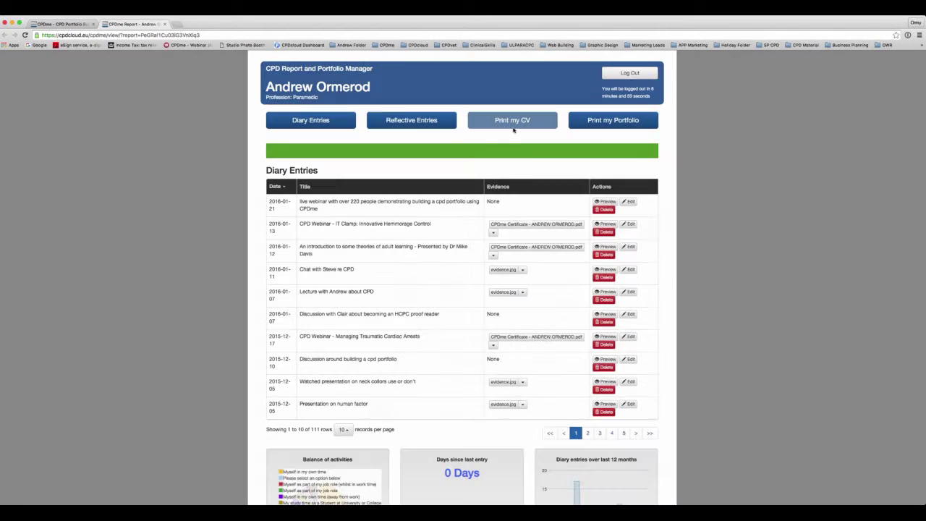
- Switch to the mirrored CPDme mobile app and view its diary and reflection submission forms
key(ctrl+shift+Tab)
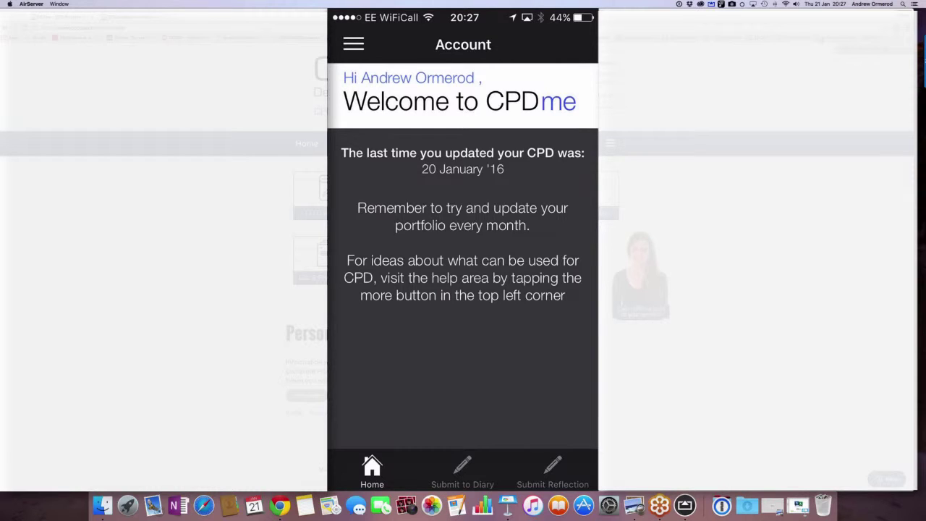
click(462, 474)
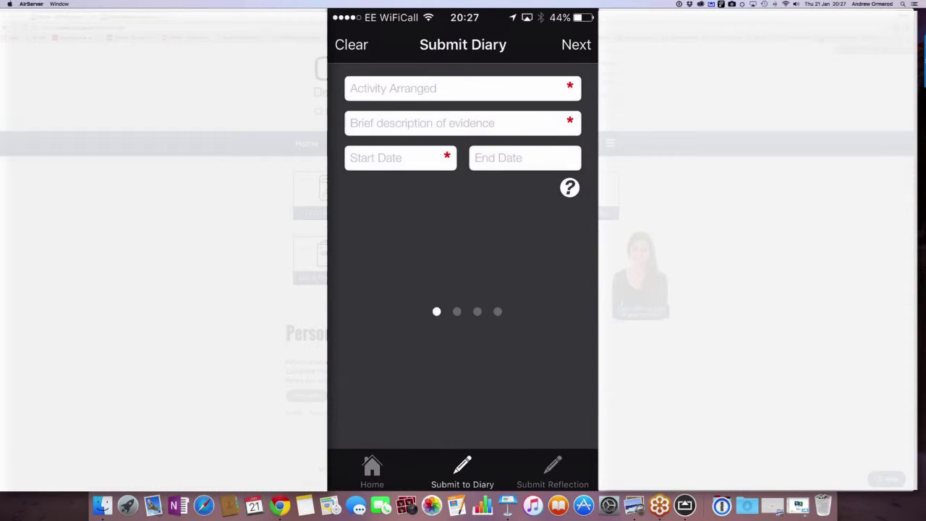
click(552, 473)
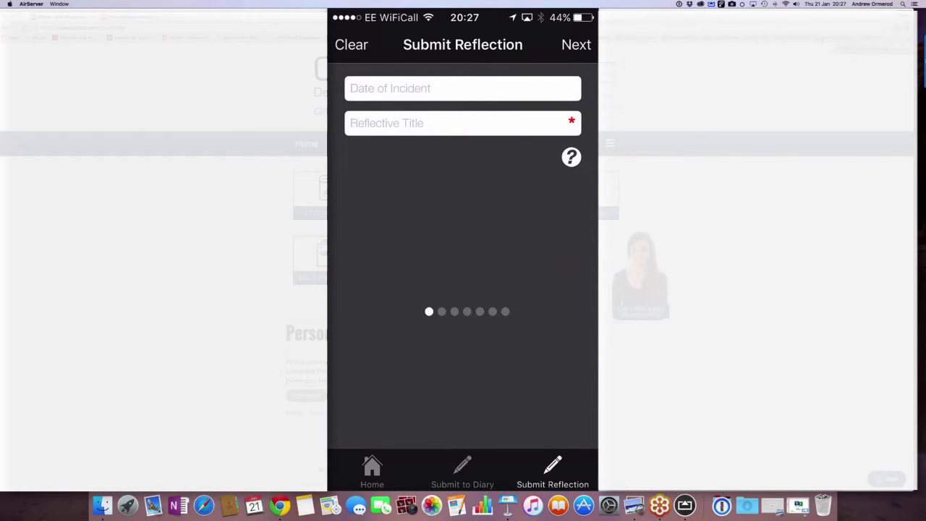
- Begin a mobile diary entry with the activity arranged by "Myself as part of my job role (whilst in work time)"
click(462, 474)
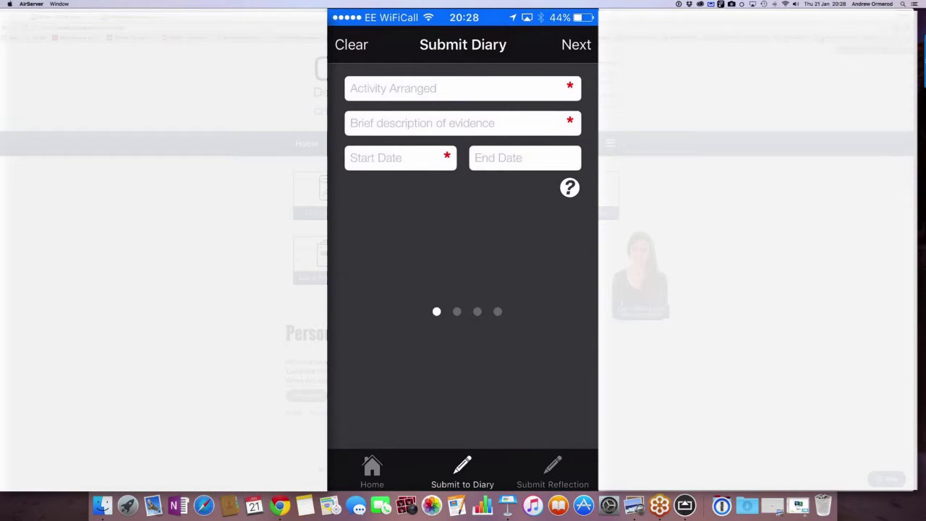
click(391, 88)
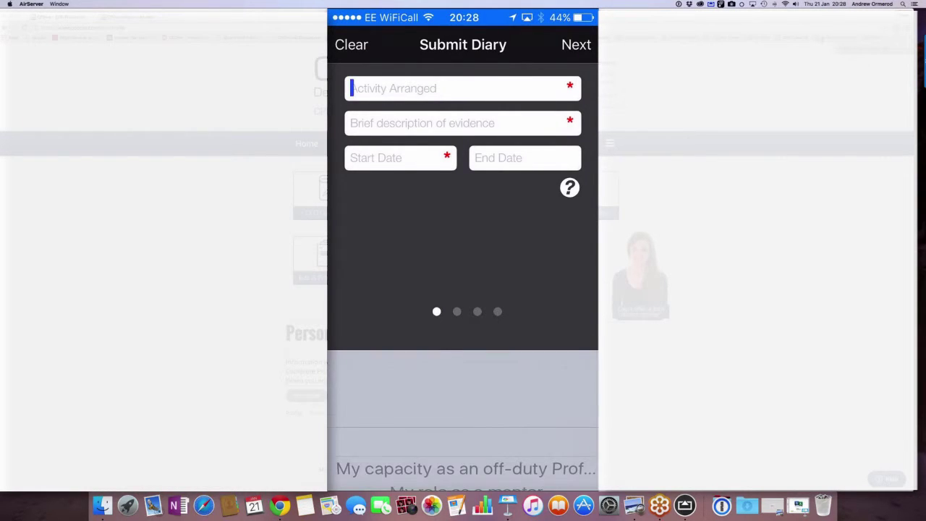
scroll(463, 398, down, 3)
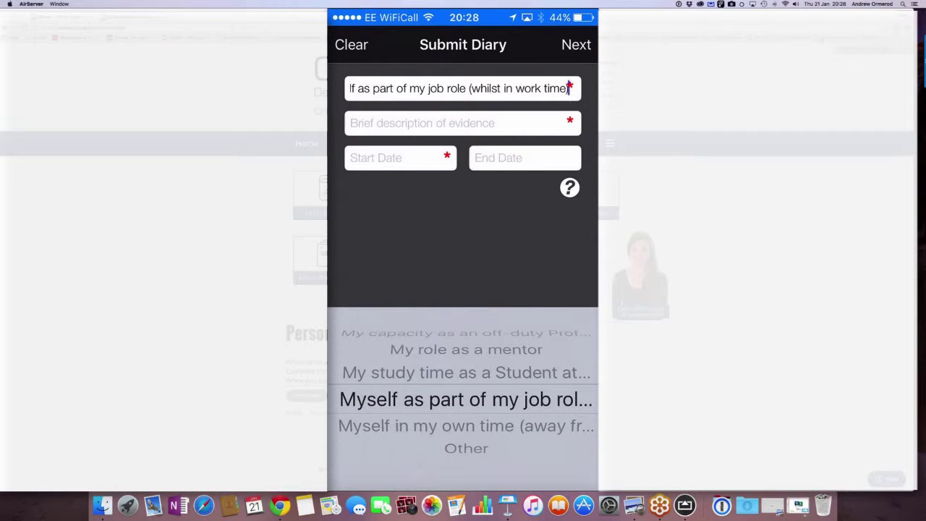
- Enter "Read a book on medical educating" as the brief description of evidence
click(448, 123)
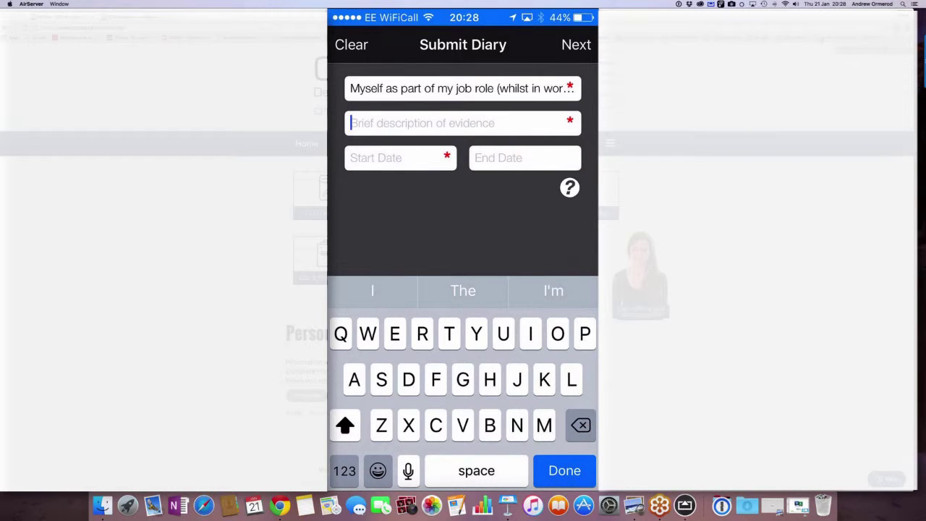
text(Read a )
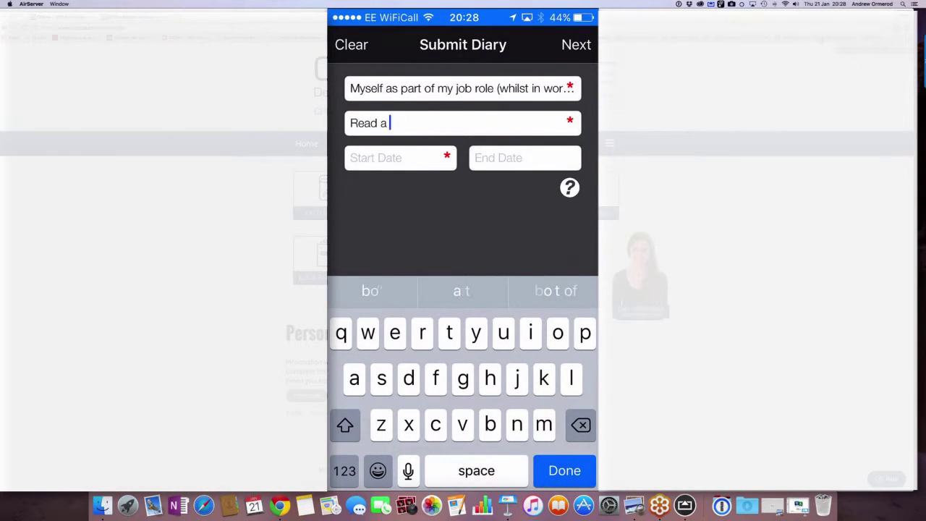
text(book on m)
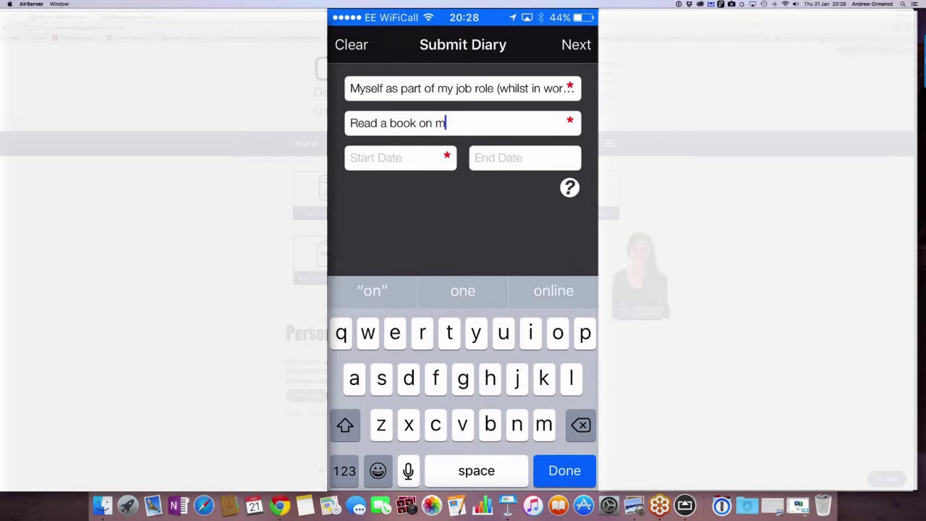
text(edical )
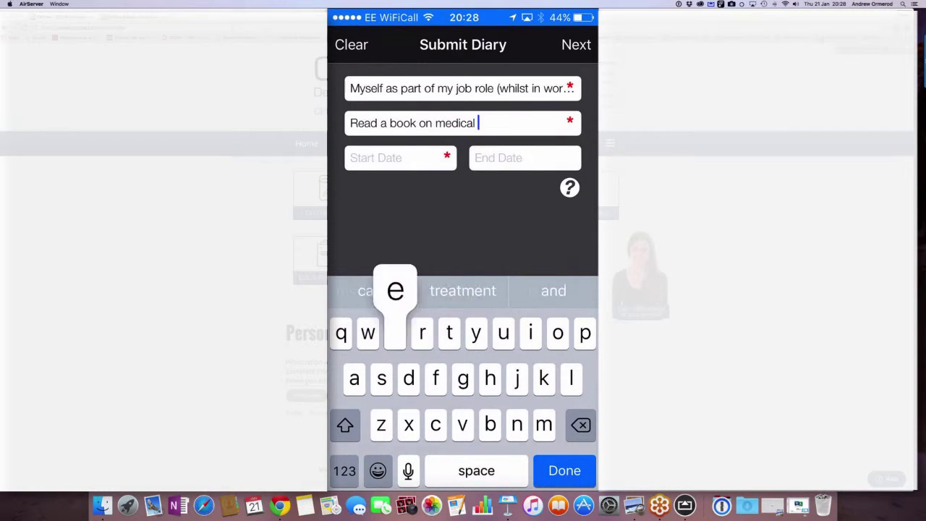
text(educating)
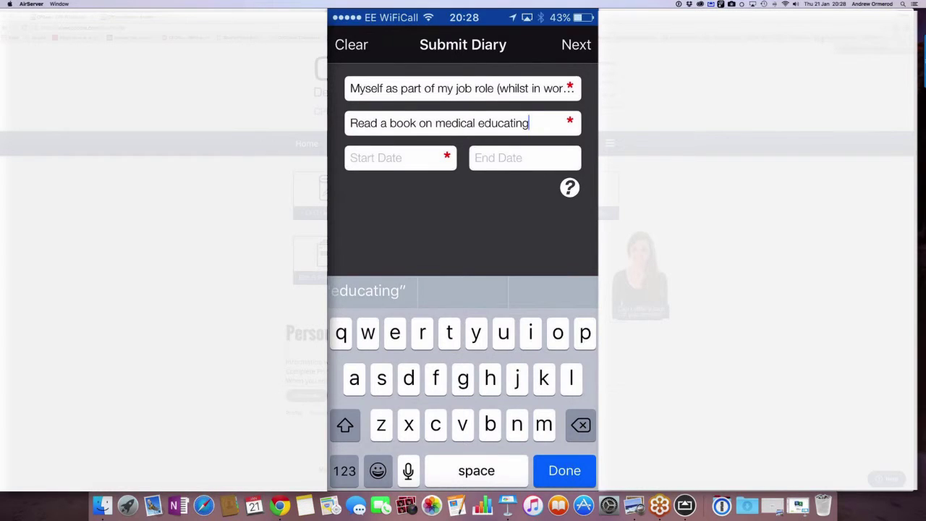
- Set the start date to 21/01/2016, leave the end date empty, and continue to the standards page
click(400, 157)
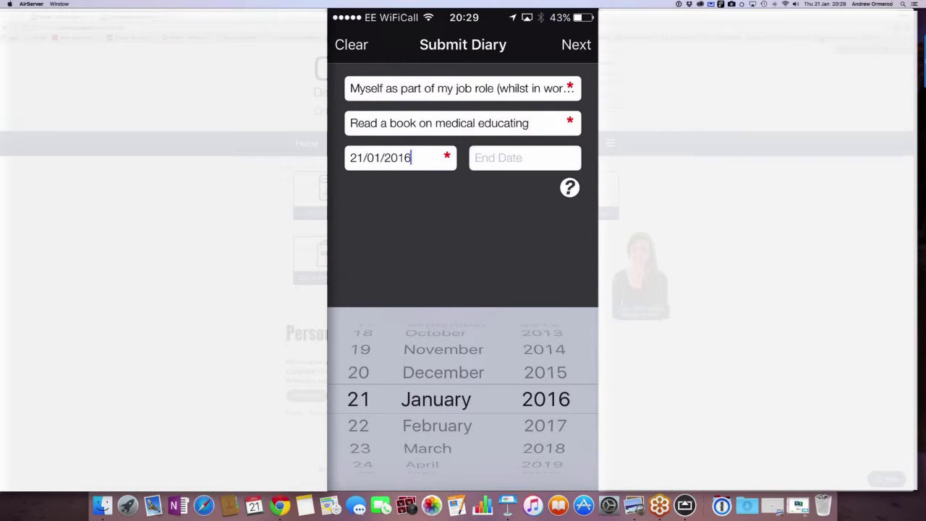
click(524, 158)
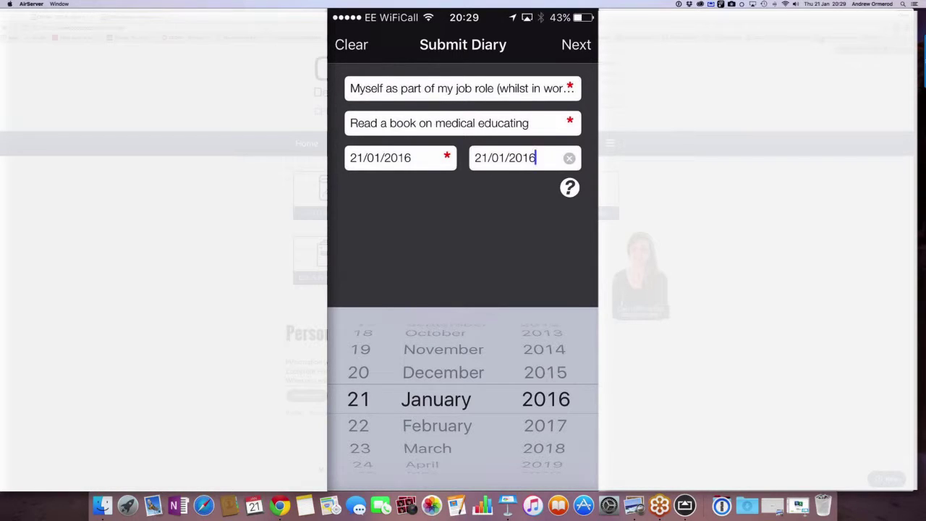
click(569, 158)
click(575, 44)
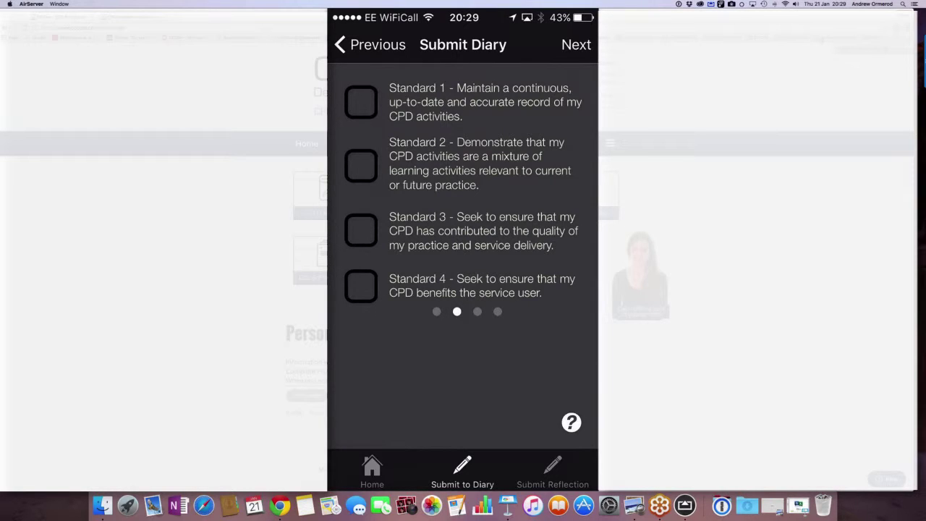
- Relate the activity to Standard 1 and Standard 2, and continue to the benefit statement and its help
click(360, 102)
click(360, 166)
click(572, 216)
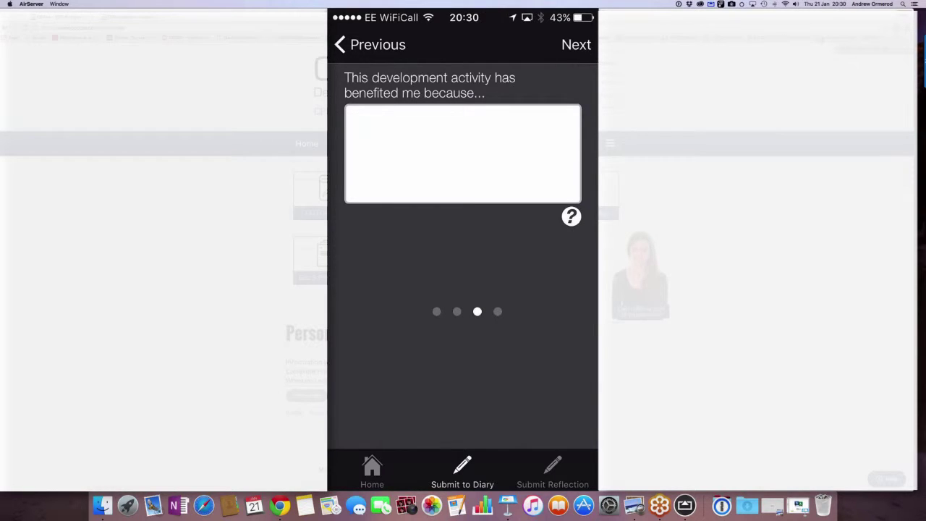
- Dictate how the book benefits teaching students to record CPD, correct the ending to "CPDme.com", and continue to the final page
click(348, 118)
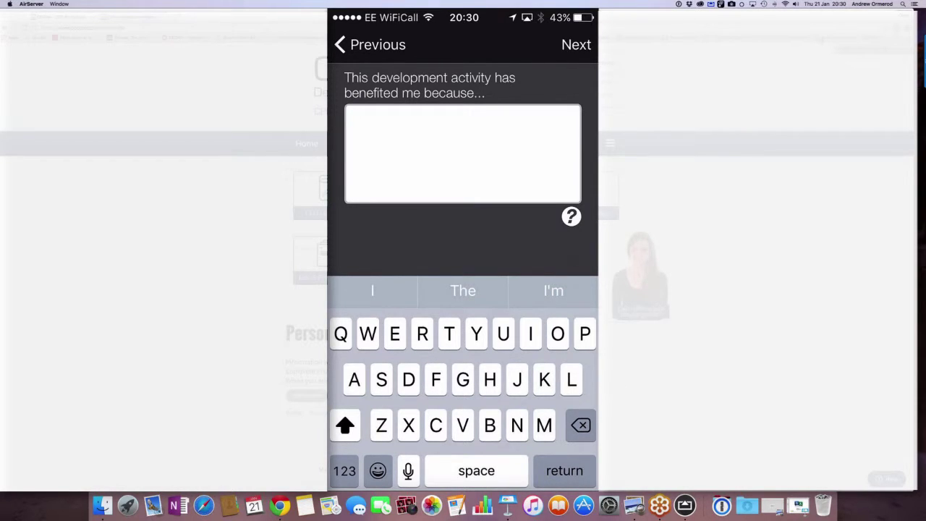
click(408, 471)
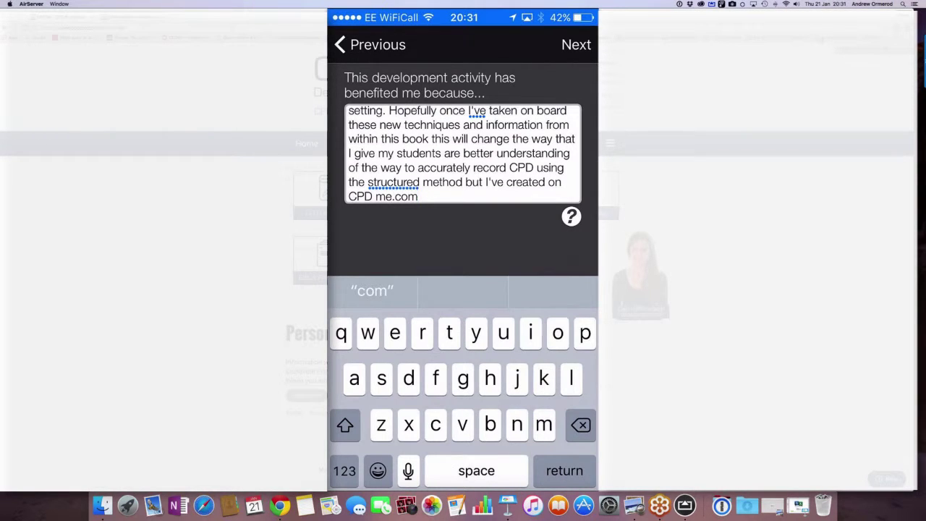
click(374, 196)
key(BackSpace)
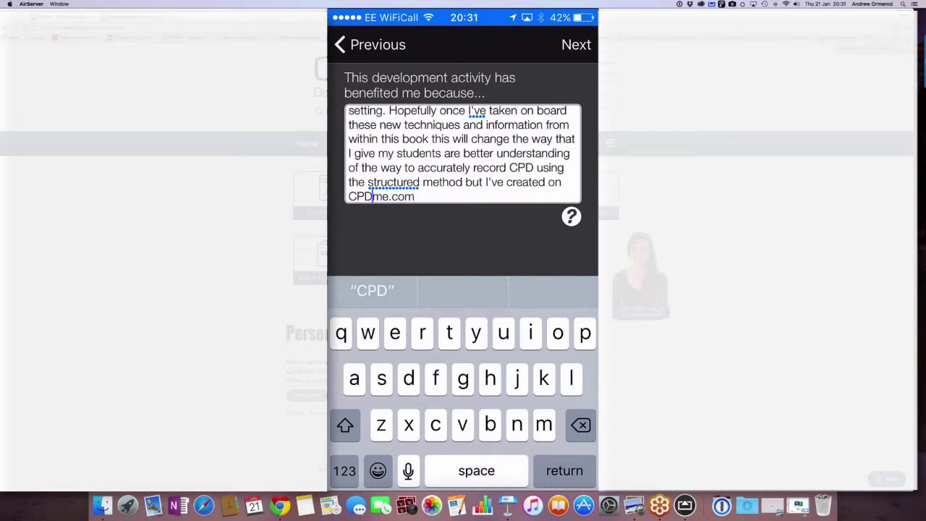
click(576, 44)
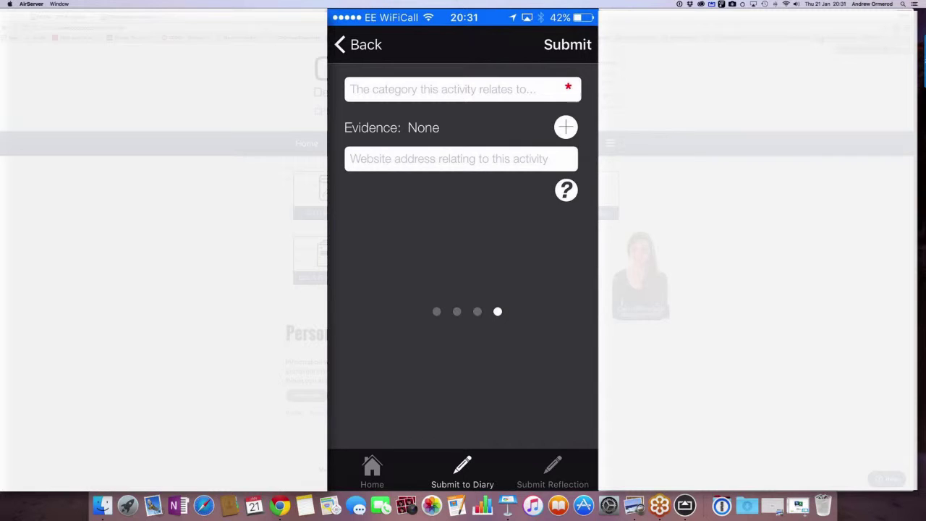
- Set the activity category to Reading or Reviewing and attach supporting evidence
click(448, 89)
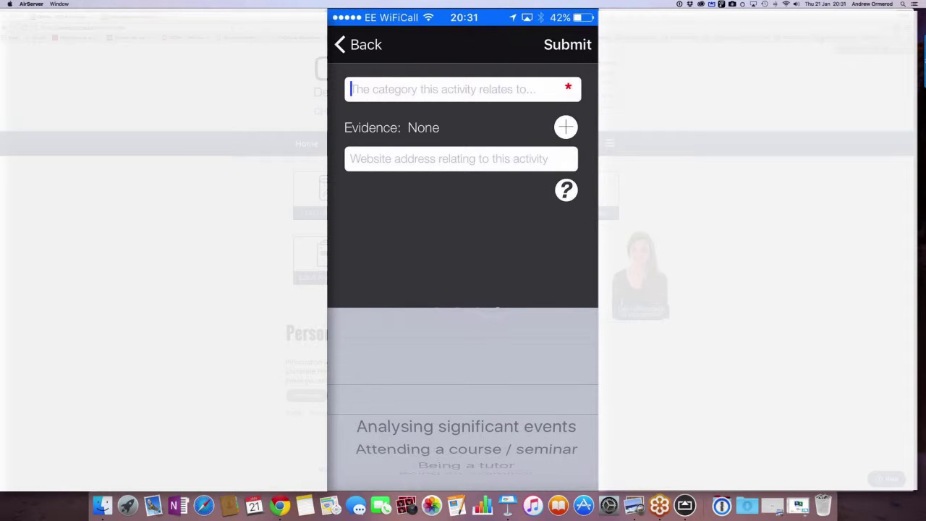
scroll(463, 398, down, 3)
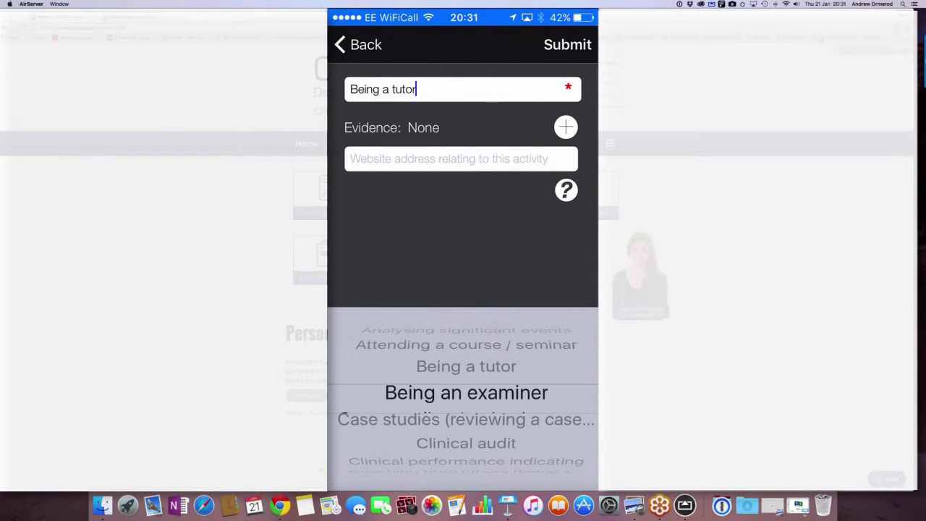
scroll(463, 398, down, 3)
scroll(463, 398, down, 2)
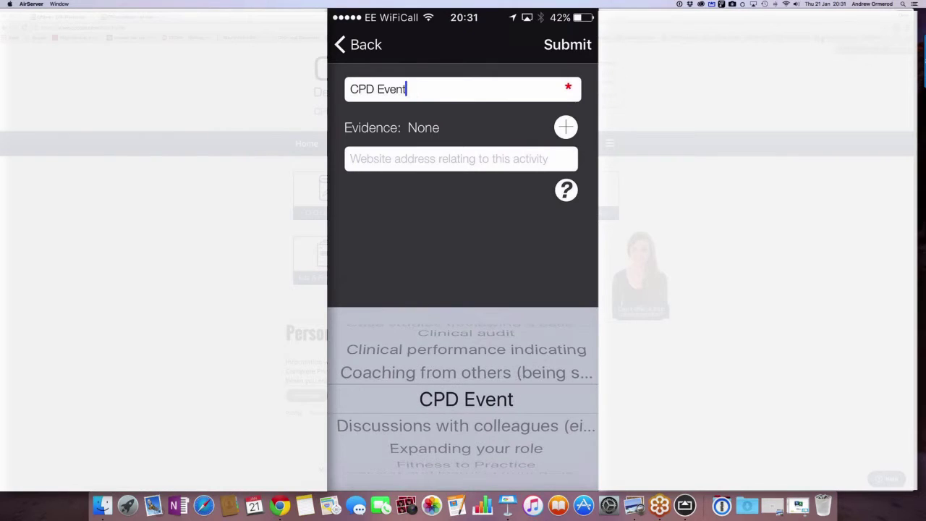
scroll(463, 398, down, 5)
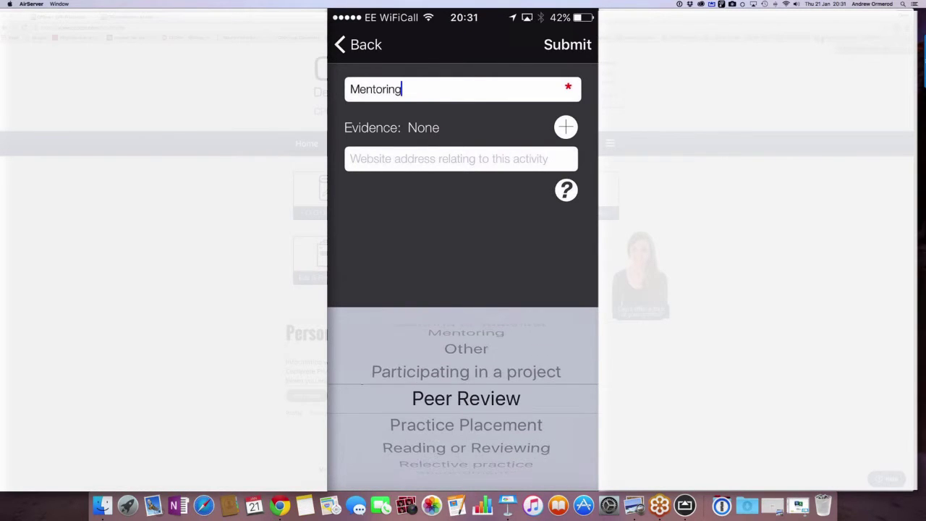
scroll(463, 398, down, 2)
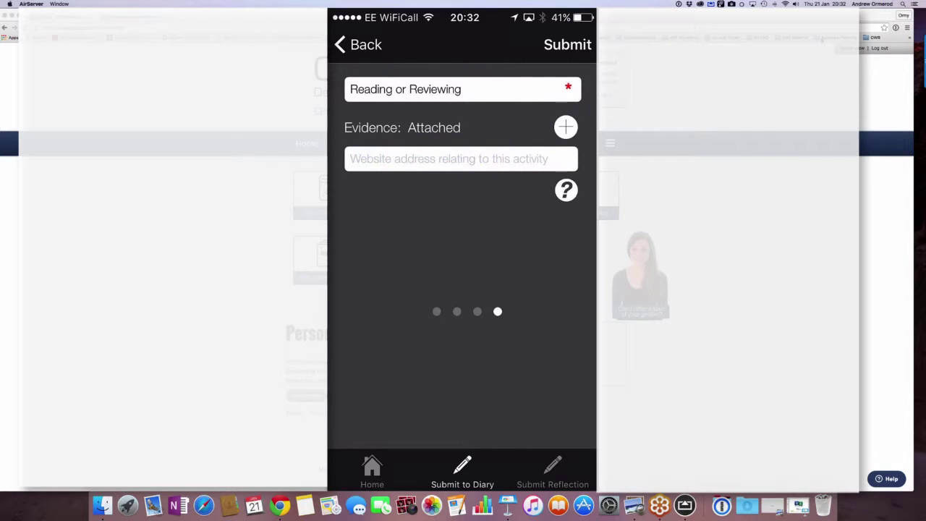
click(461, 158)
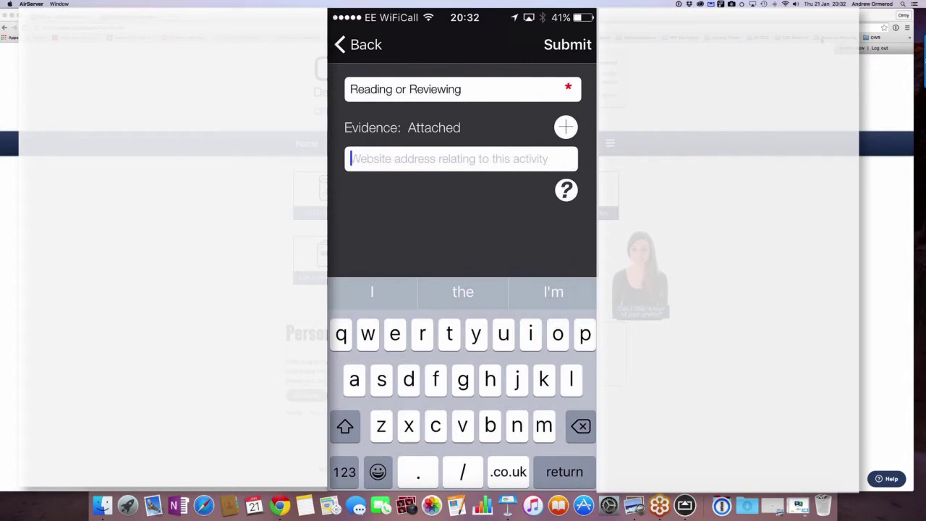
text(www)
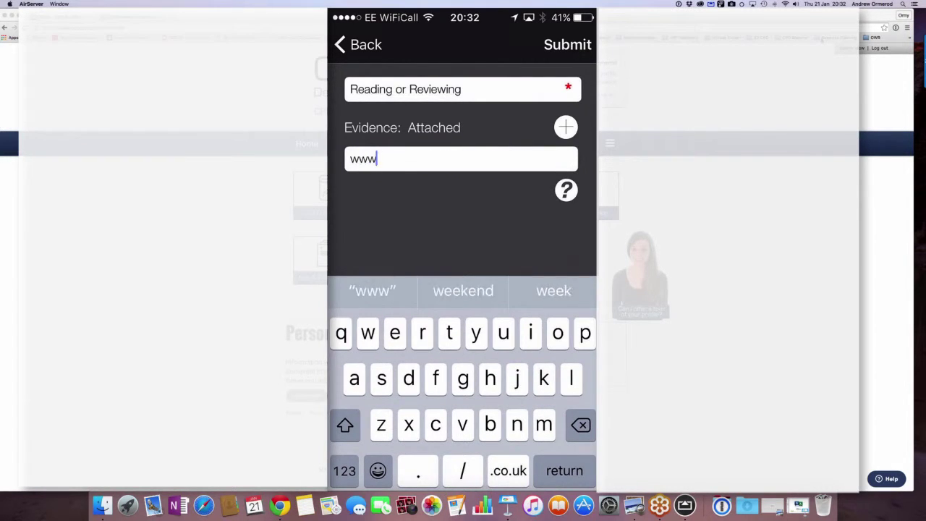
text(.cpdm)
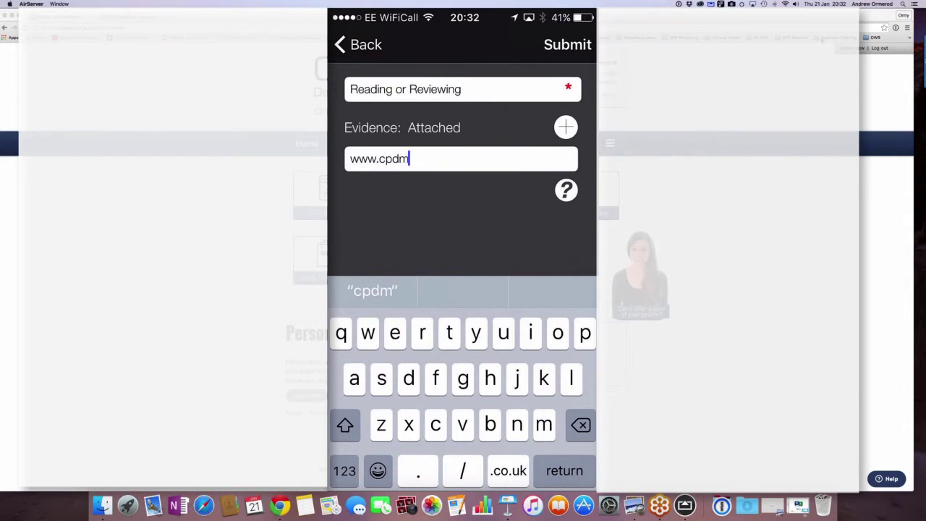
text(e.com)
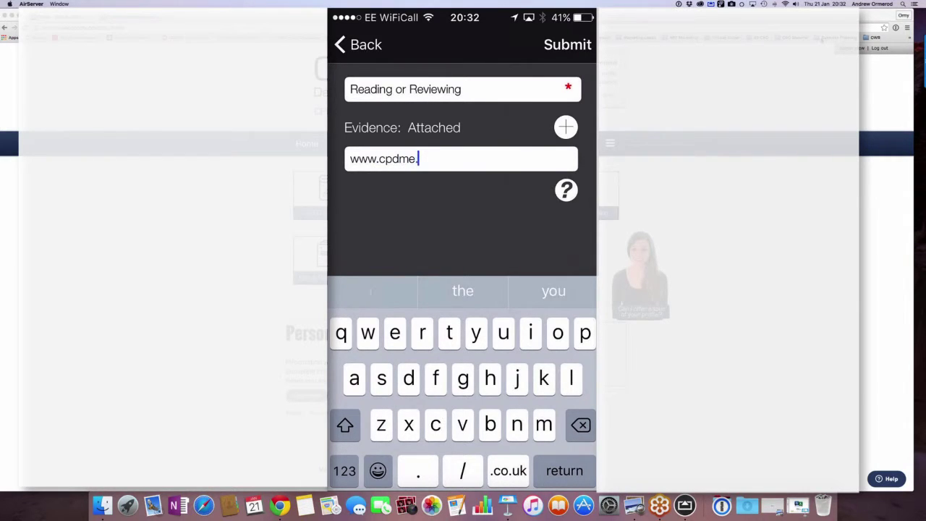
click(565, 45)
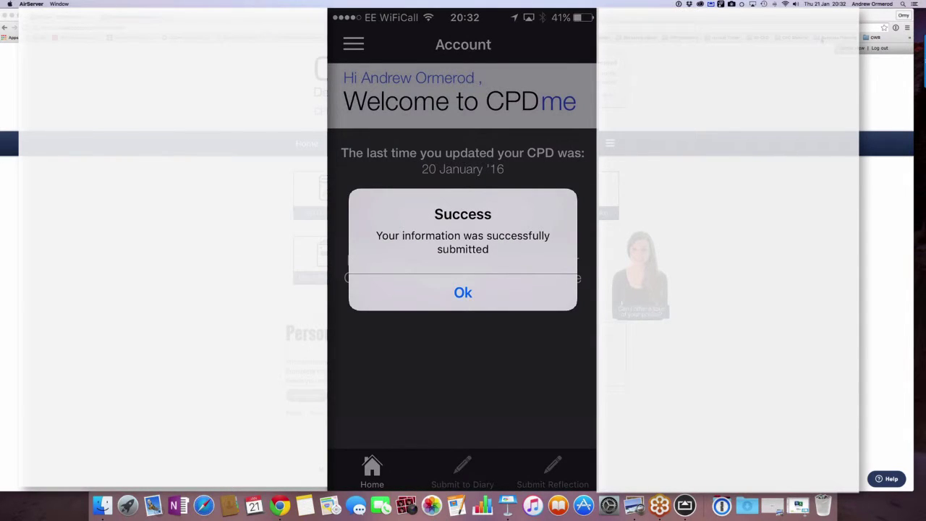
click(462, 291)
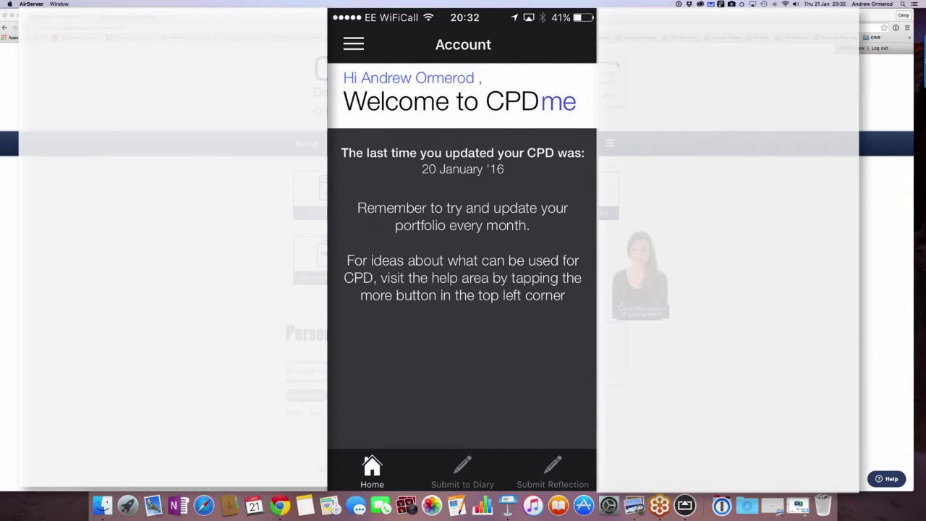
- Switch to the browser and open the stored diary entries in the CPD Report and Portfolio Manager
click(208, 231)
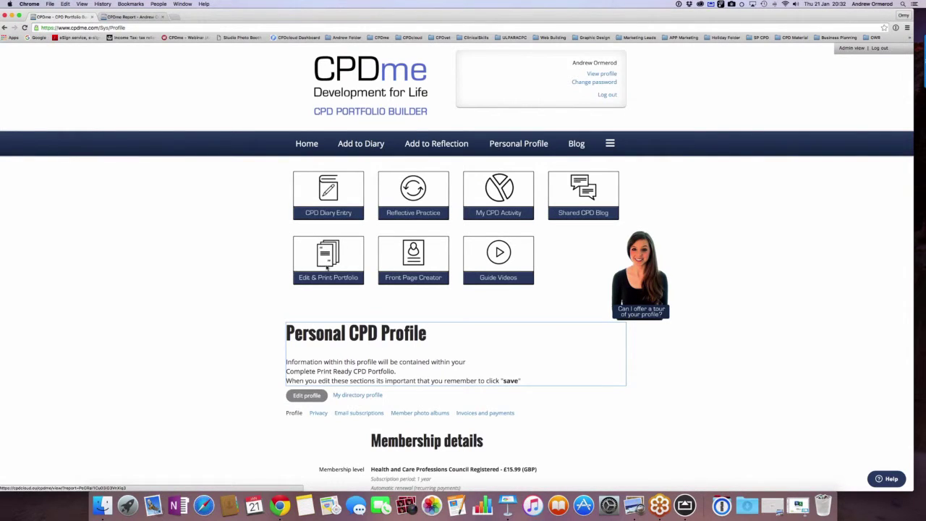
click(327, 268)
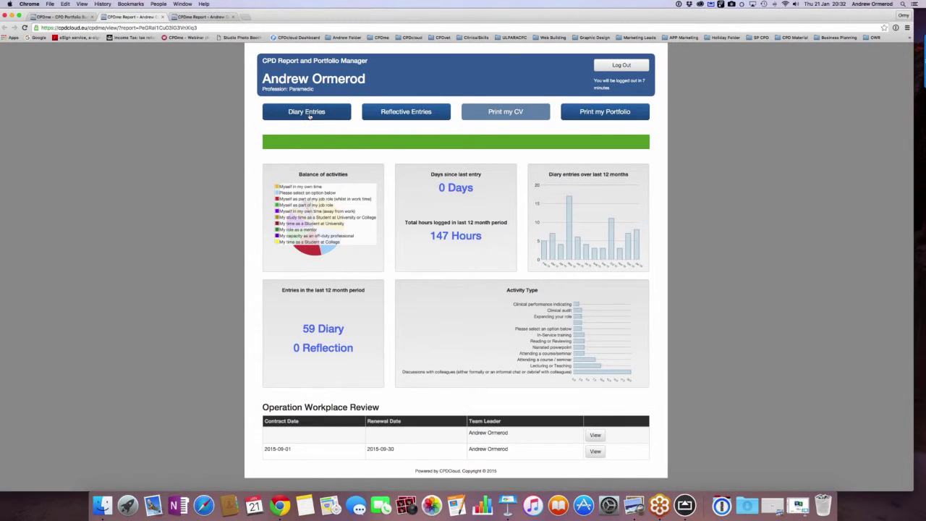
click(310, 113)
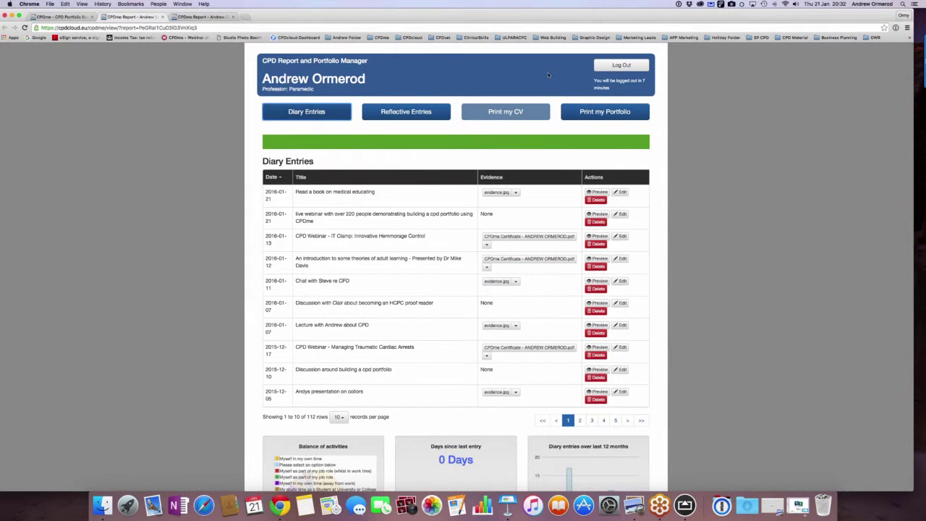
- Preview the "Read a book on medical educating" entry, view its evidence.jpg attachment, and return to the diary list
click(600, 192)
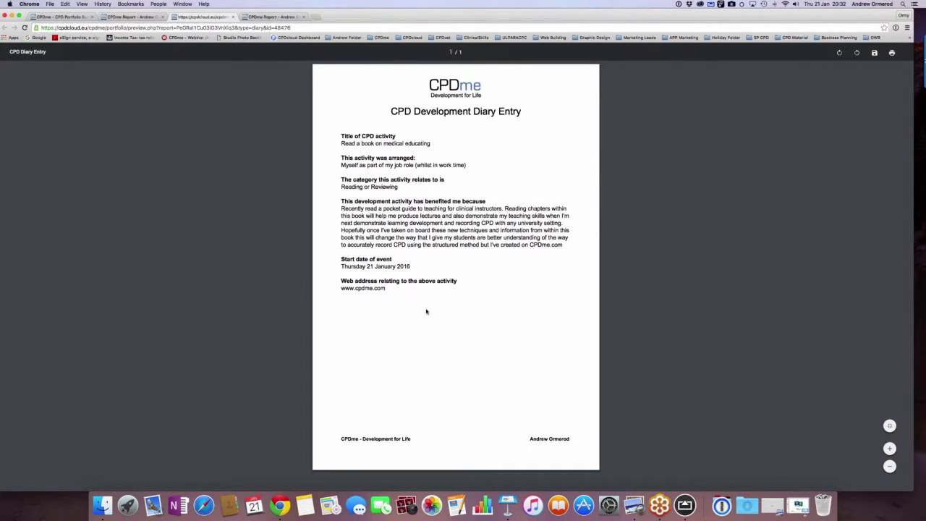
click(137, 18)
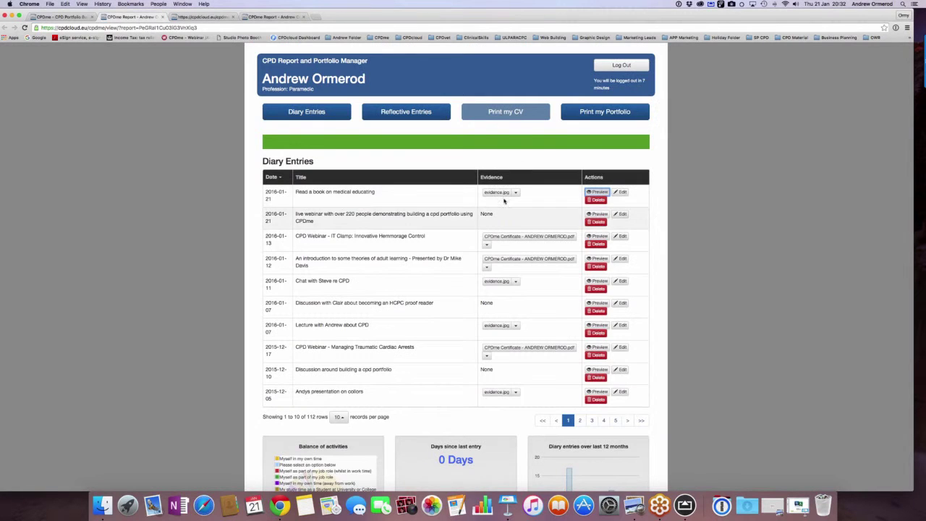
click(496, 192)
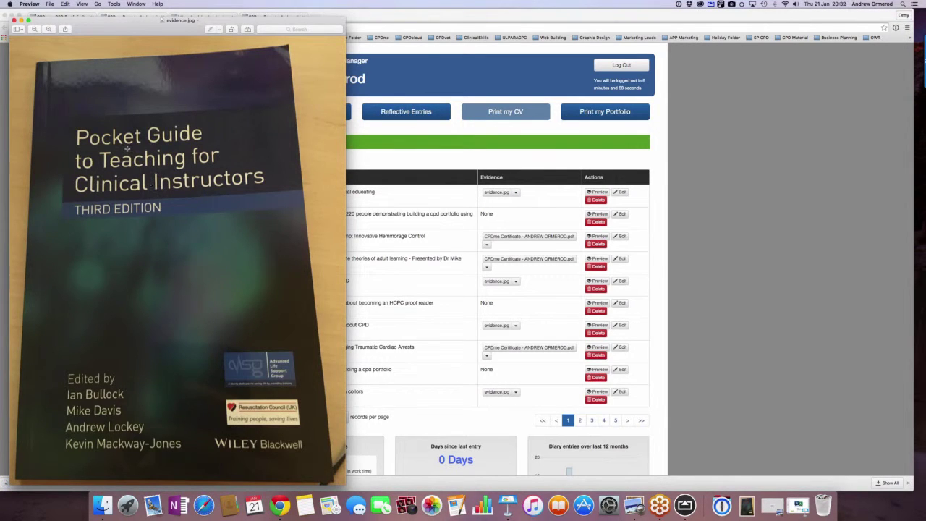
click(14, 23)
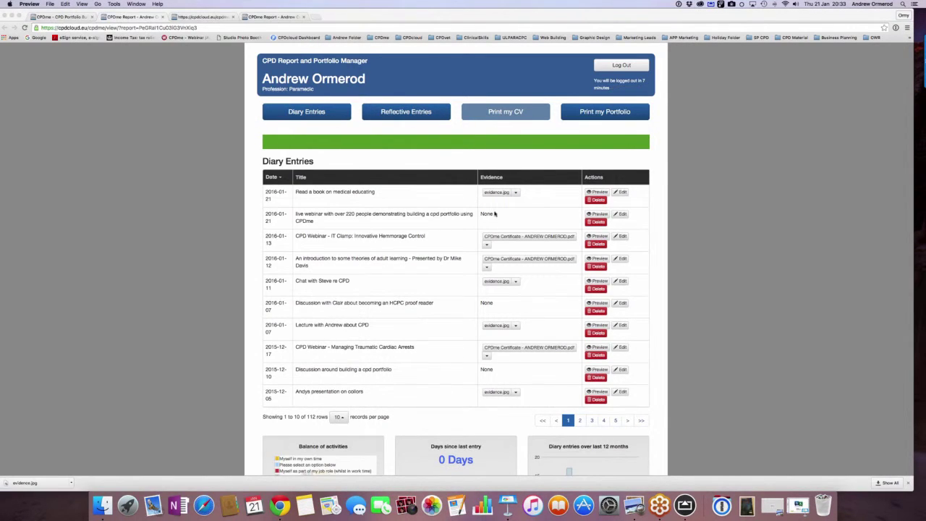
- Start deleting the evidence attached to the "Read a book on medical educating" entry, but cancel at the confirmation
click(516, 193)
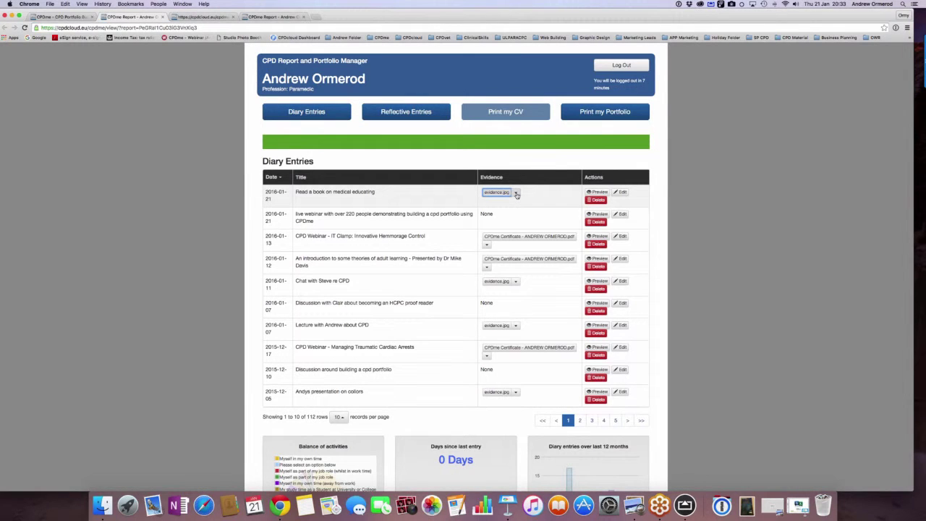
click(515, 194)
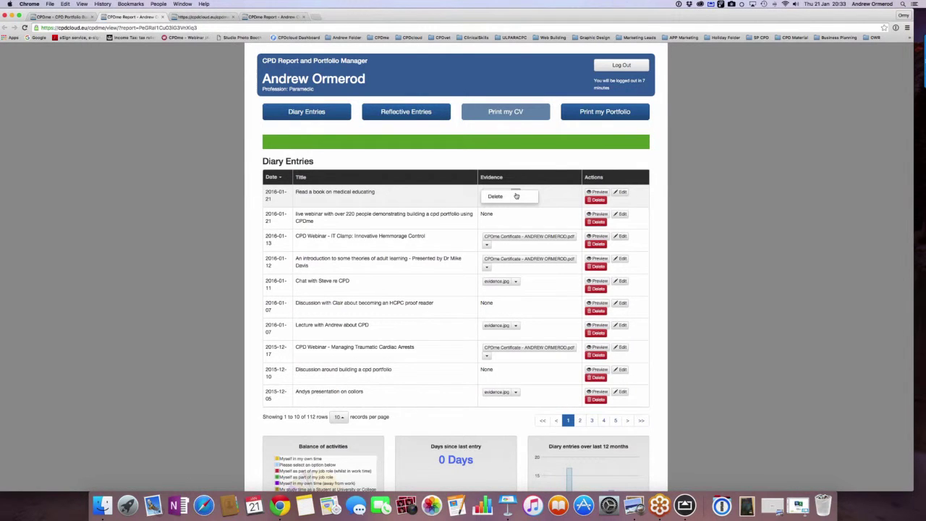
click(496, 197)
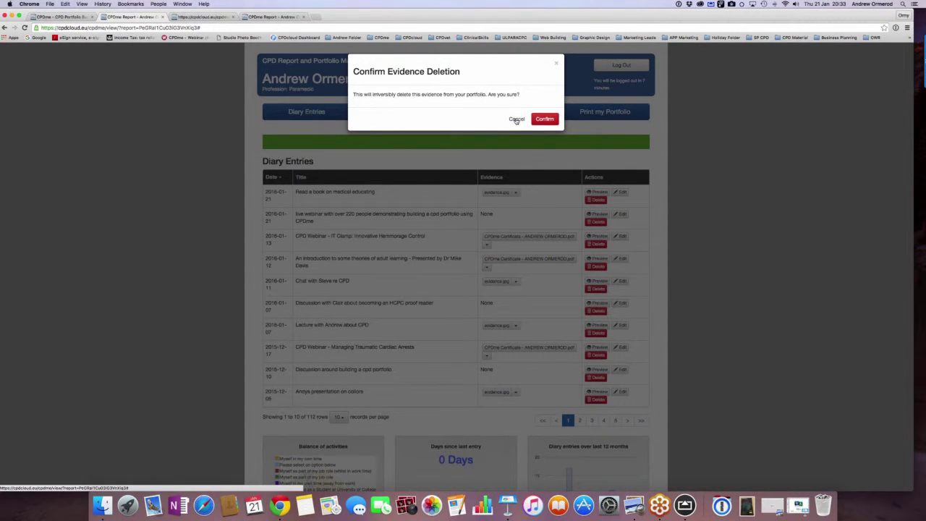
click(515, 120)
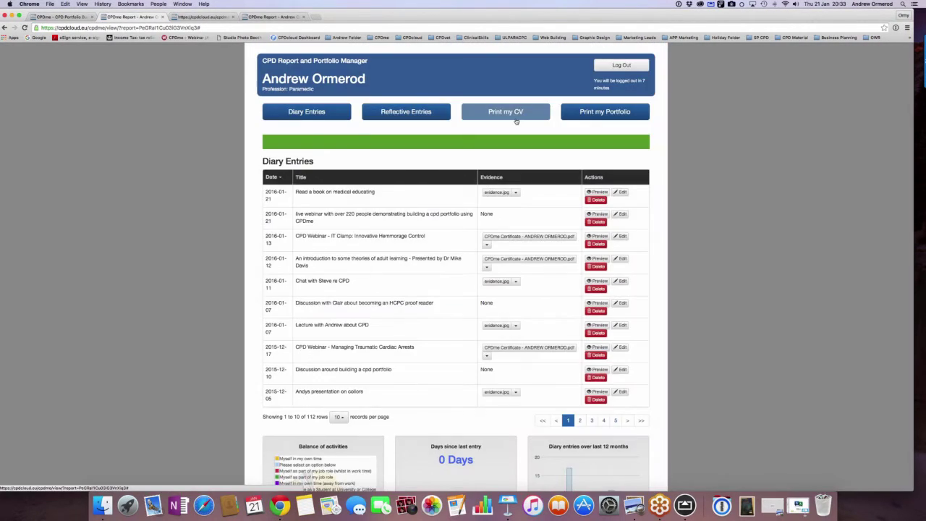
- Open the "Read a book on medical educating" entry for editing, review its benefit statement and remaining fields, and resubmit it
click(620, 193)
scroll(571, 240, down, 5)
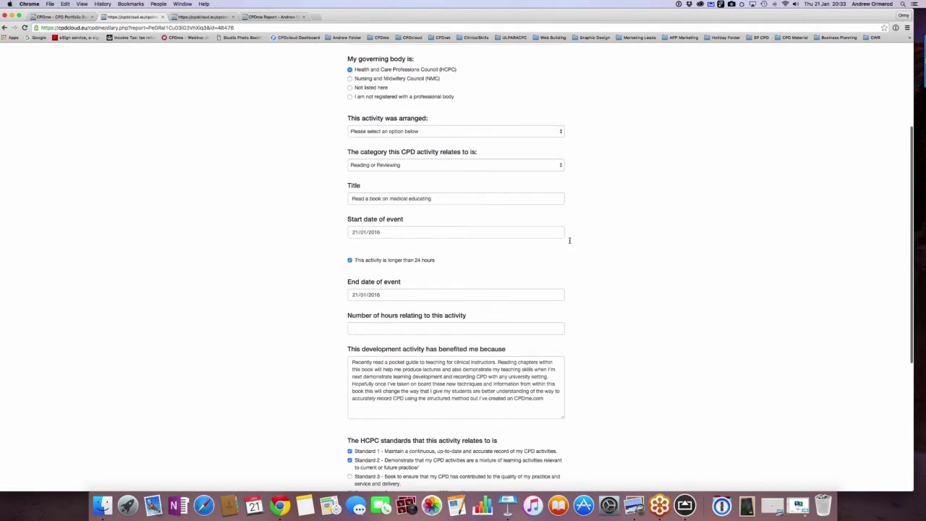
scroll(569, 240, down, 1)
click(545, 367)
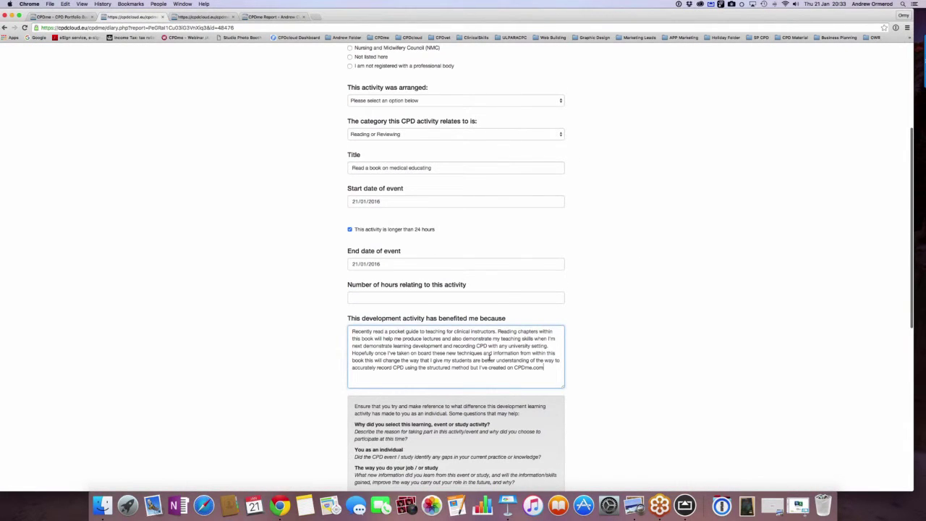
scroll(489, 359, down, 4)
scroll(490, 360, down, 8)
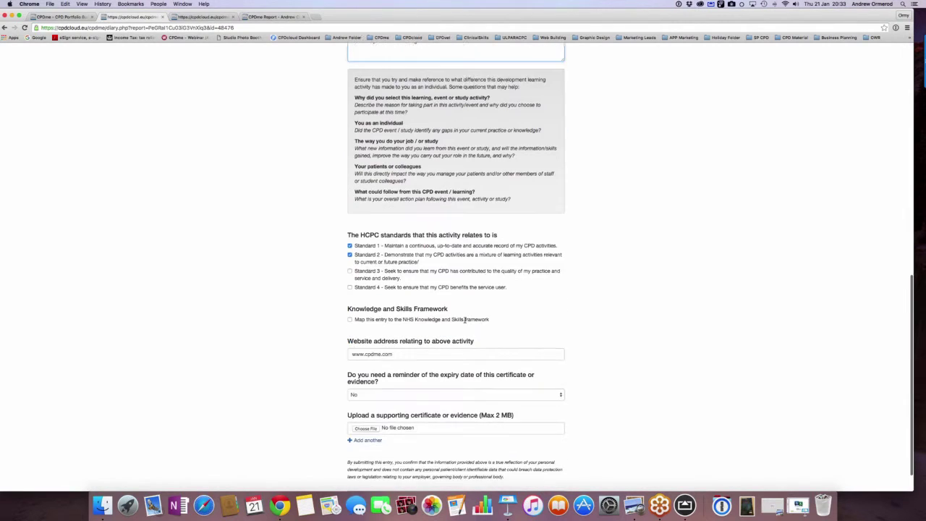
click(460, 468)
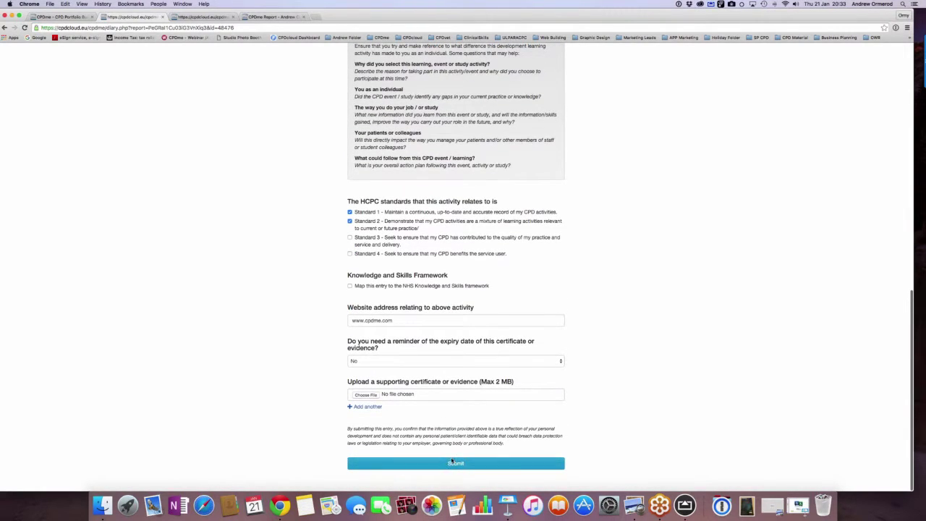
- Close the diary entry preview and open the Reflective Entry form from the personal profile page
click(183, 17)
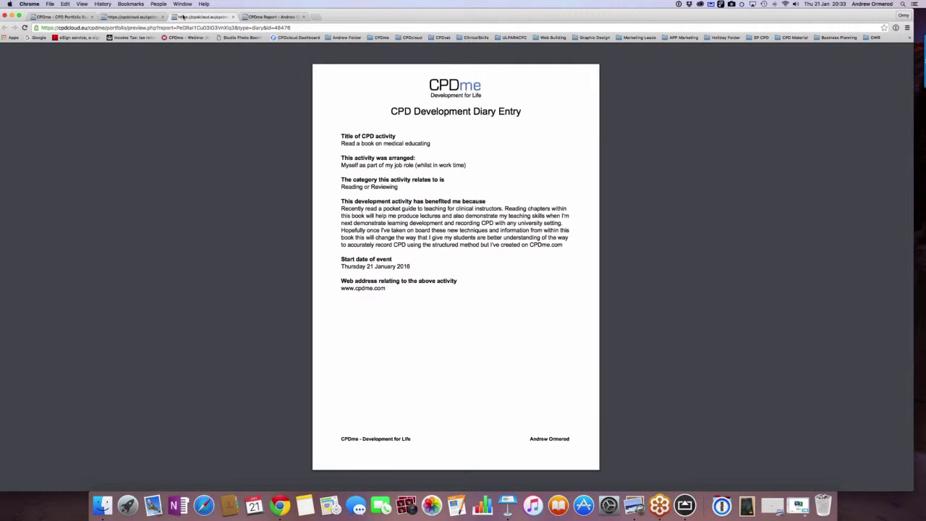
click(232, 17)
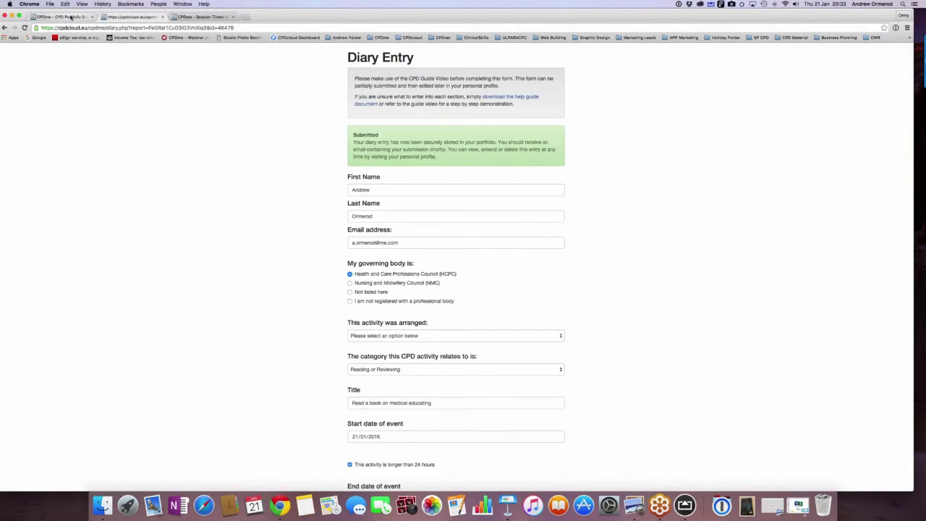
click(71, 16)
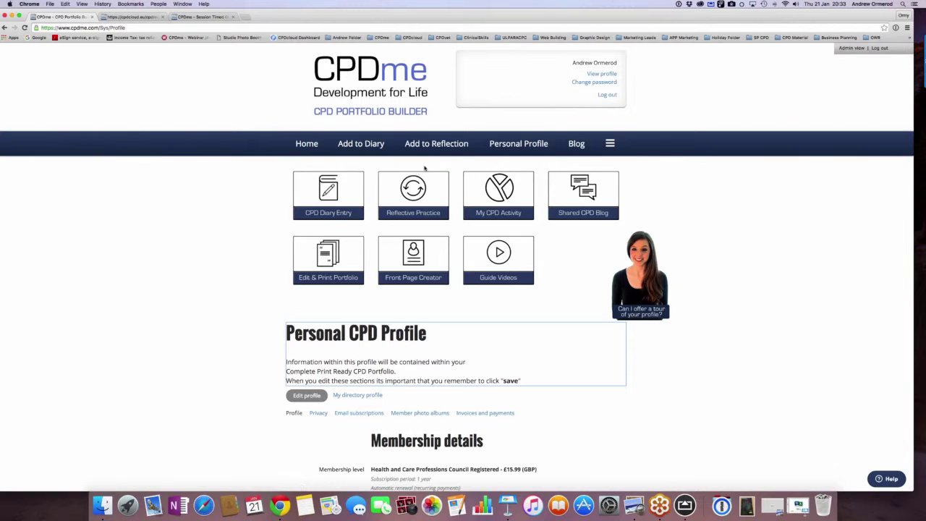
click(430, 144)
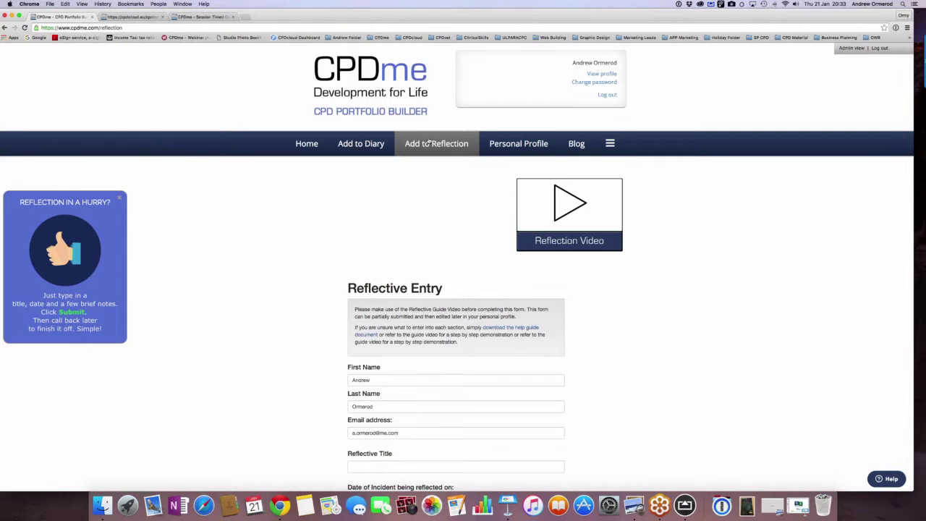
scroll(336, 213, down, 3)
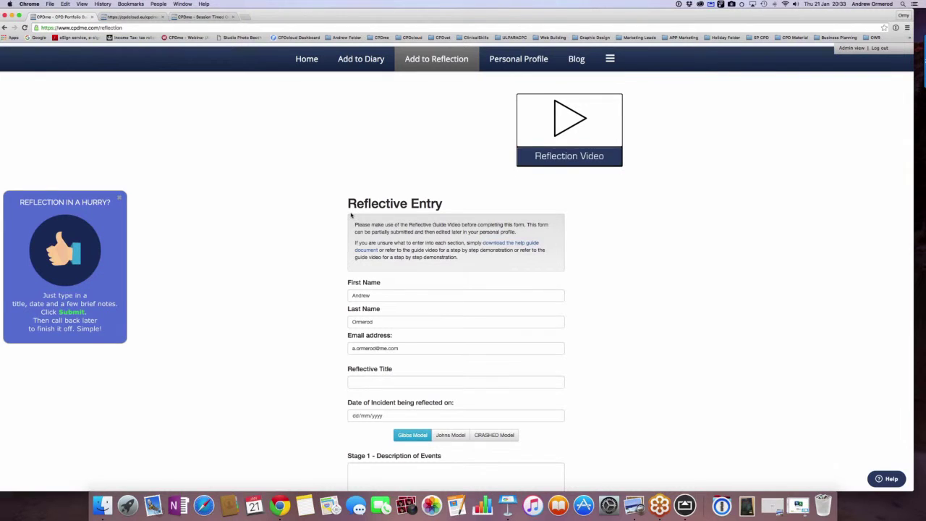
- Open the Reflection Video on the Gibbs model, pause it, and close the player
click(569, 128)
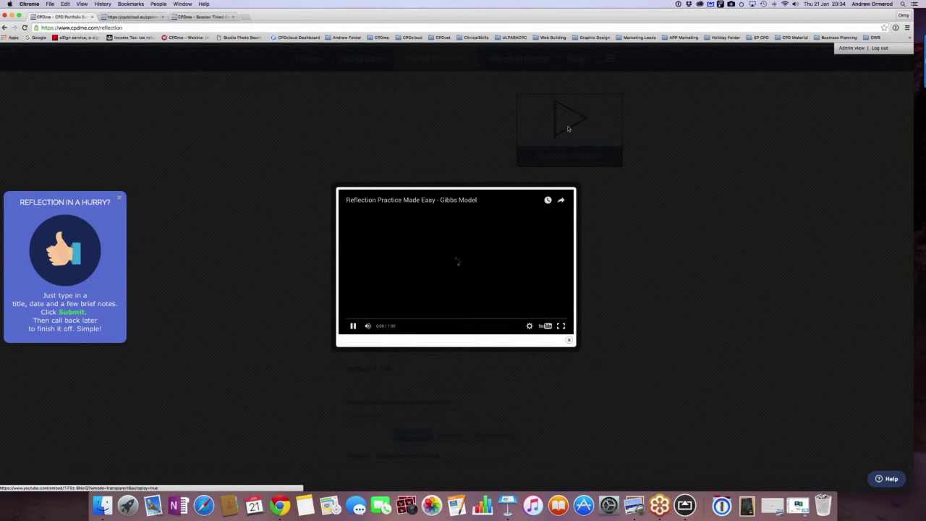
click(568, 343)
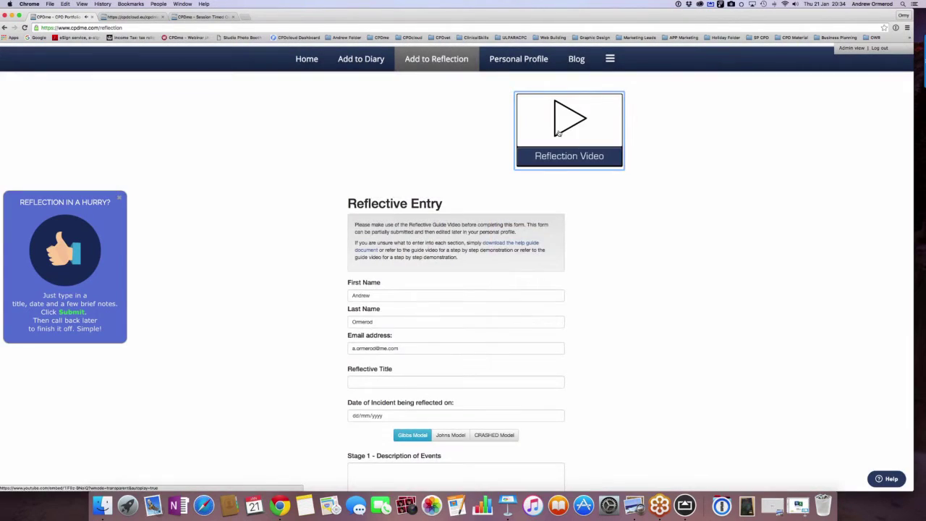
click(570, 128)
click(376, 331)
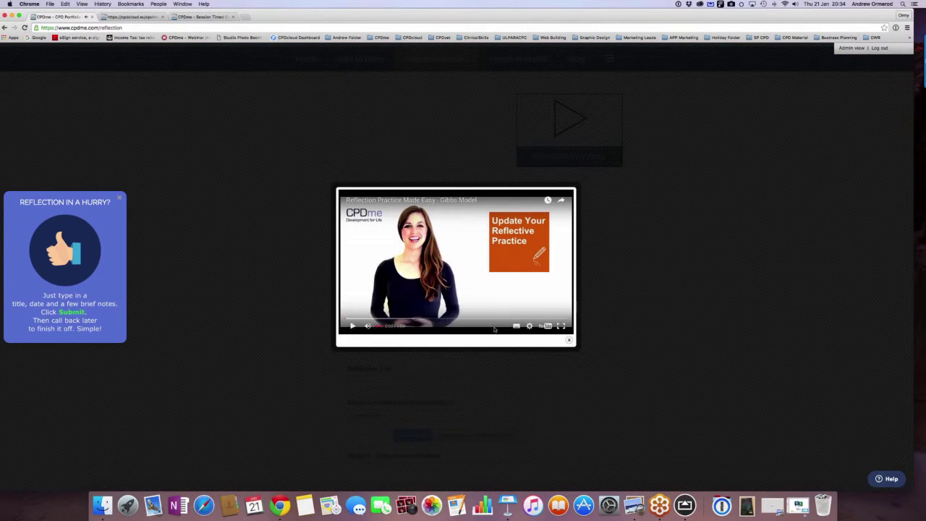
click(568, 341)
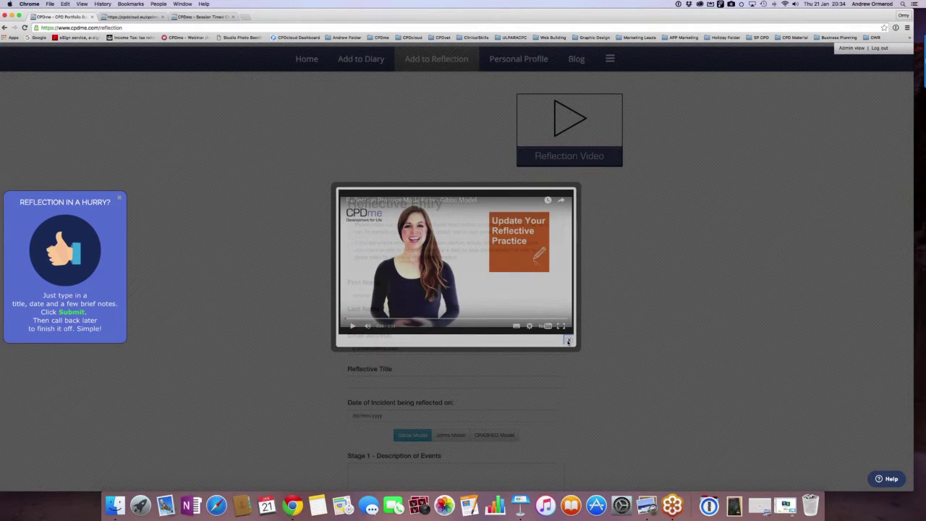
- Show the Gibbs Model guidance for Stage 1 - Description of Events and Stage 2 - Feelings
scroll(643, 320, down, 5)
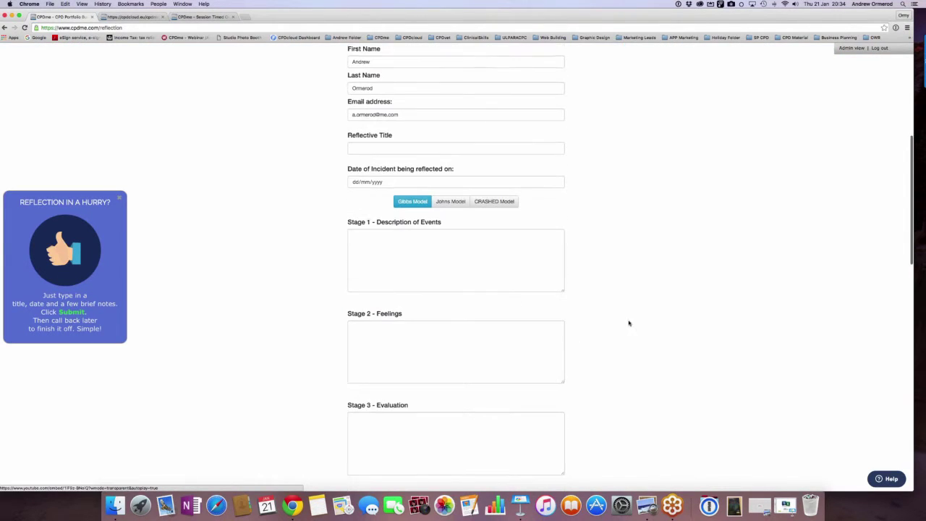
click(403, 253)
scroll(425, 319, down, 2)
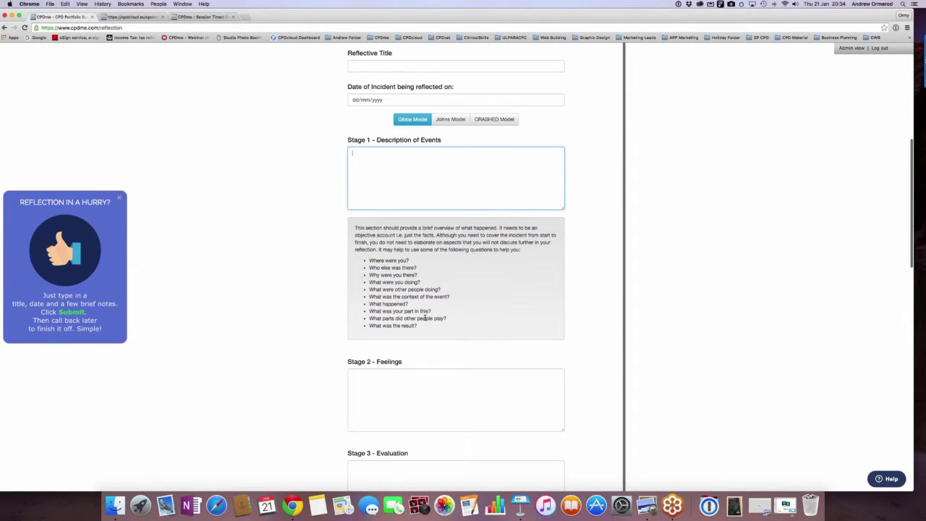
key(Tab)
scroll(425, 318, up, 2)
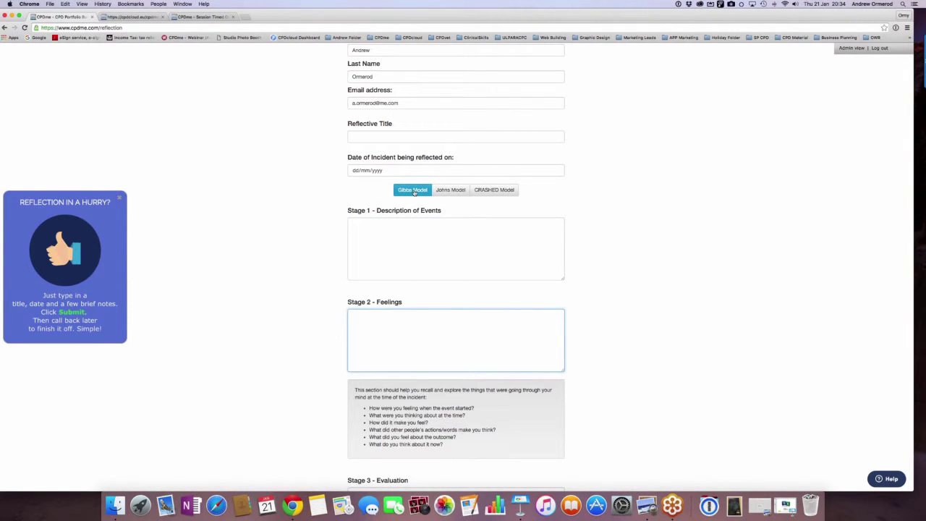
- Try the Johns Model, change the reflection to the CRASHED Model, and show the guidance for Response and Actions
click(460, 192)
click(502, 192)
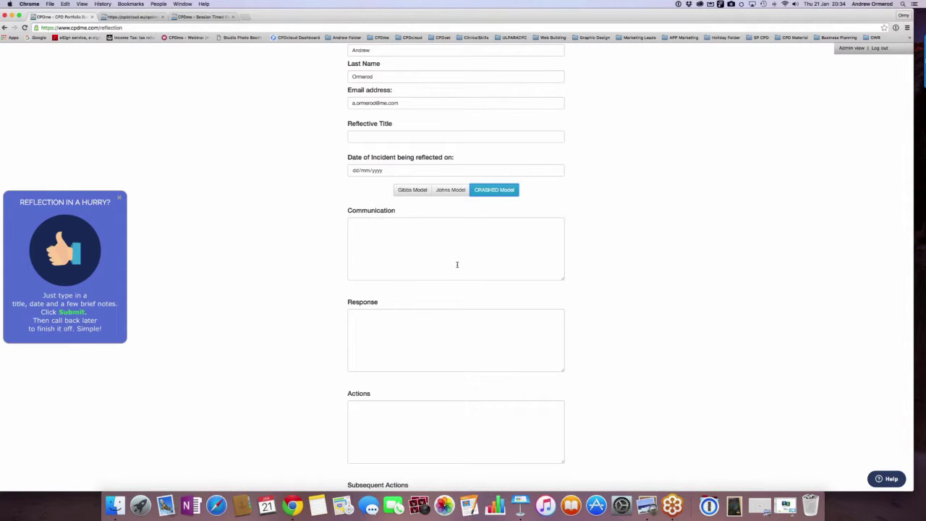
click(419, 338)
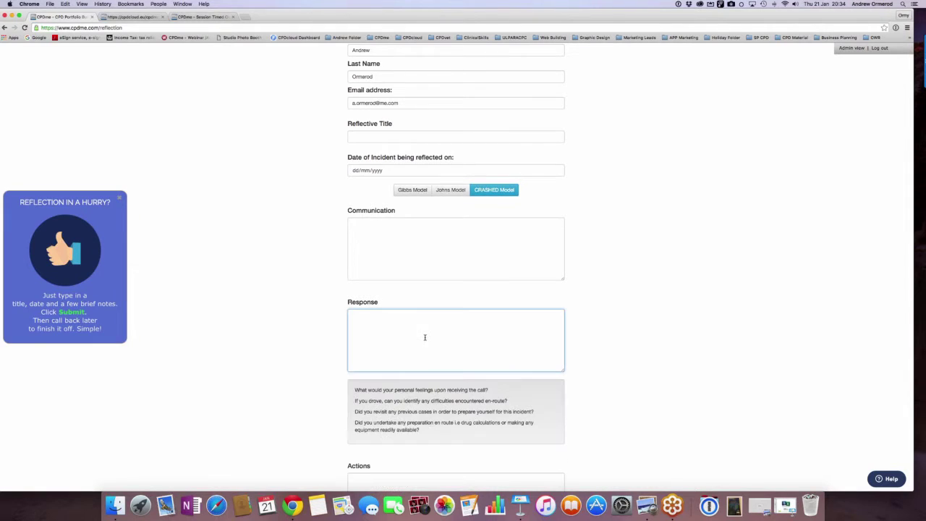
scroll(425, 337, down, 3)
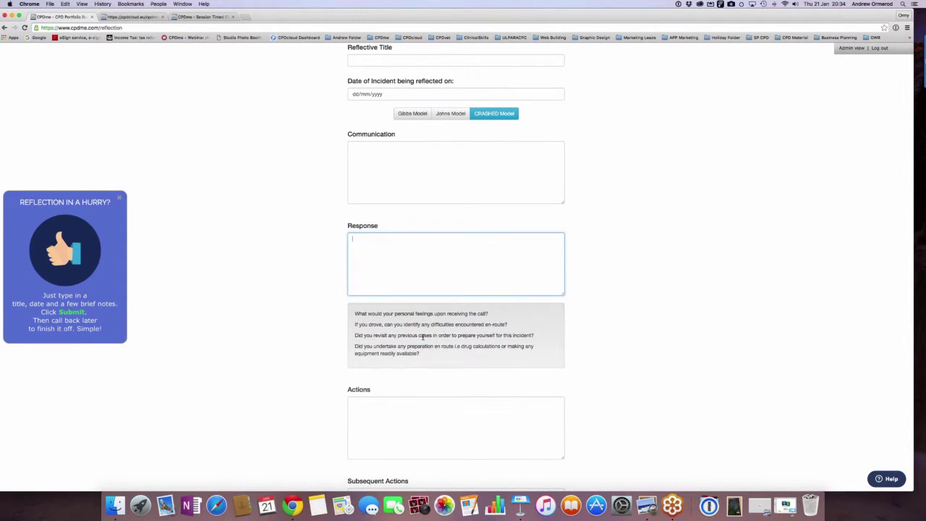
scroll(426, 335, down, 4)
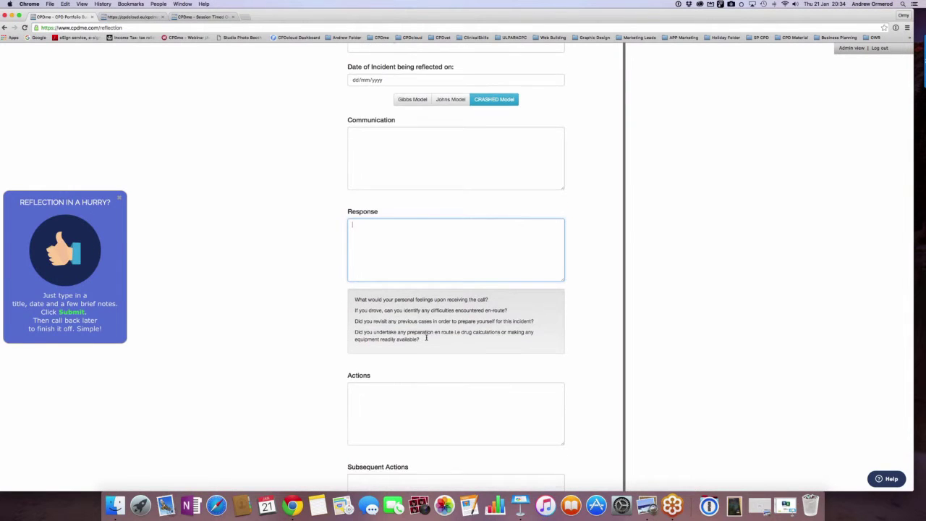
click(407, 316)
scroll(412, 322, down, 3)
scroll(413, 323, down, 2)
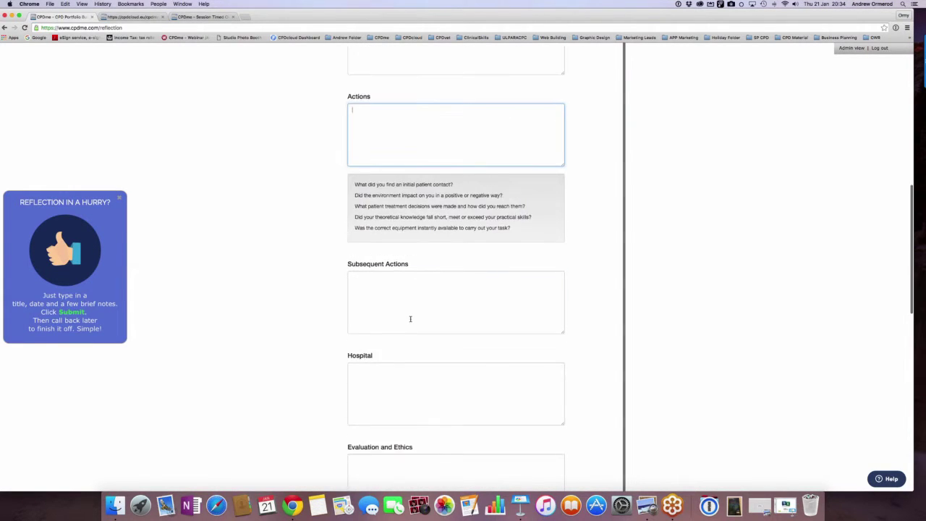
- Show the CRASHED Model guidance for Subsequent Actions, Hospital, and Evaluation and Ethics
click(410, 319)
scroll(418, 325, down, 3)
click(418, 328)
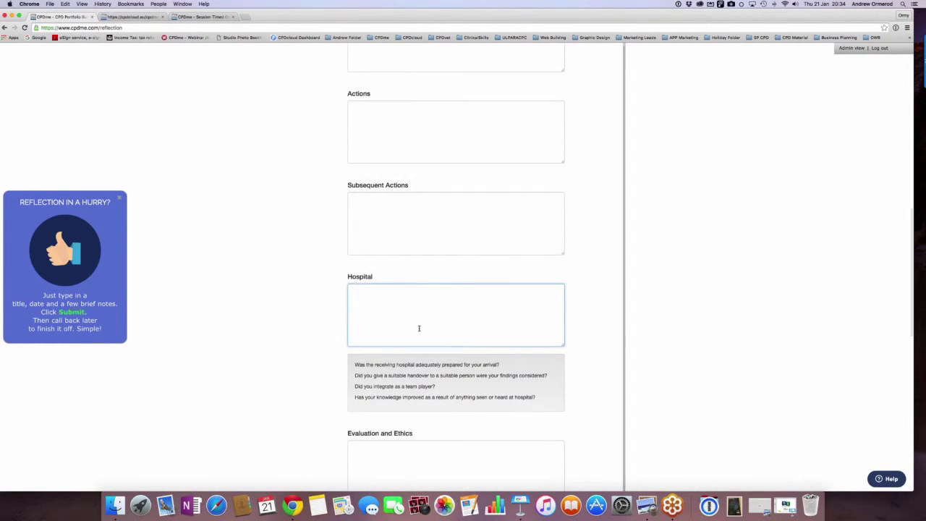
scroll(418, 397, down, 3)
scroll(415, 394, down, 2)
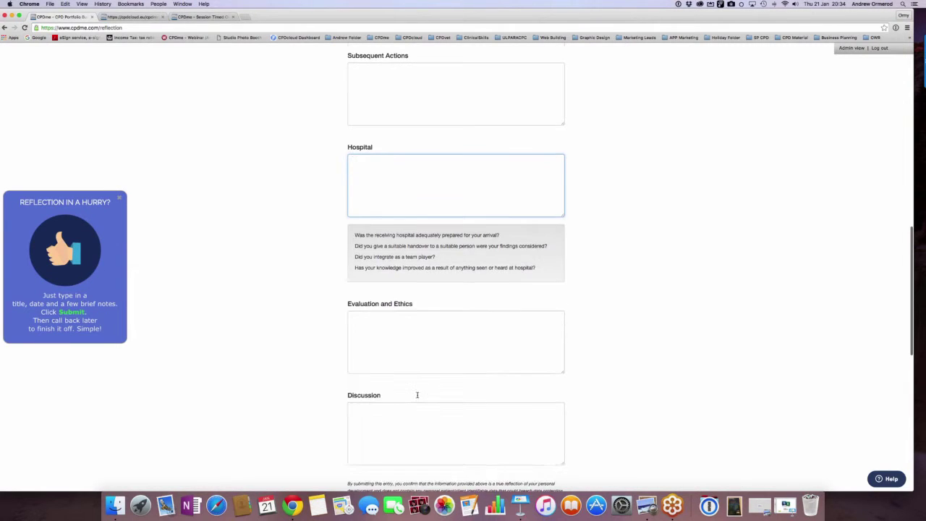
click(395, 272)
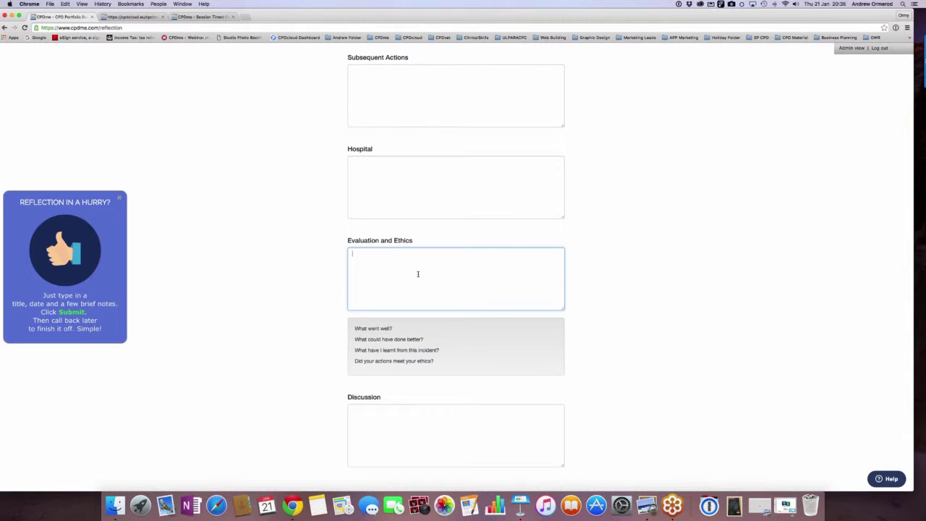
- Show the CRASHED Model guidance for Discussion and return to the start of the reflective entry form
scroll(424, 325, down, 2)
click(423, 346)
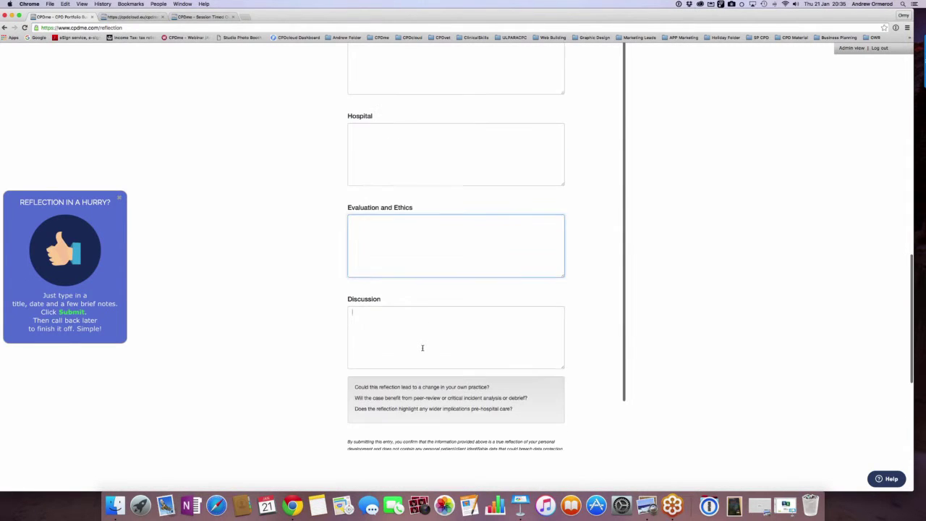
scroll(421, 341, down, 2)
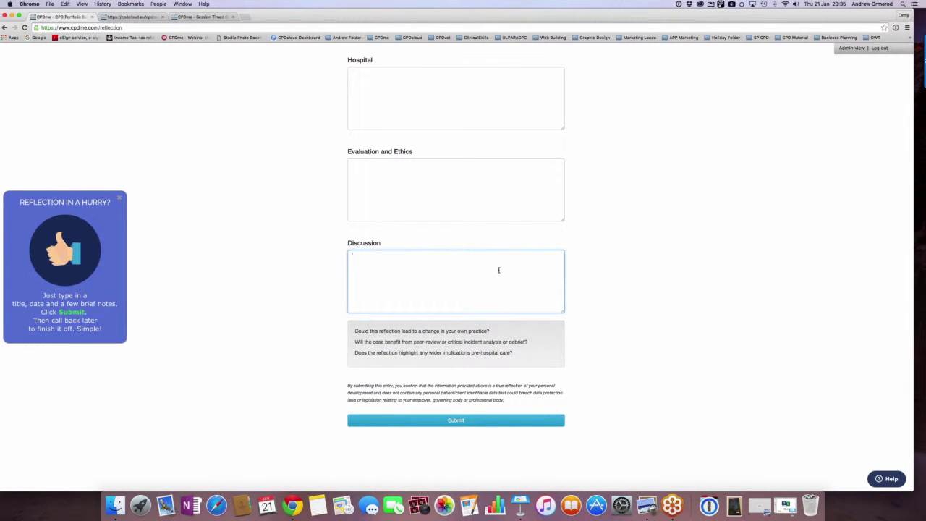
scroll(498, 269, up, 15)
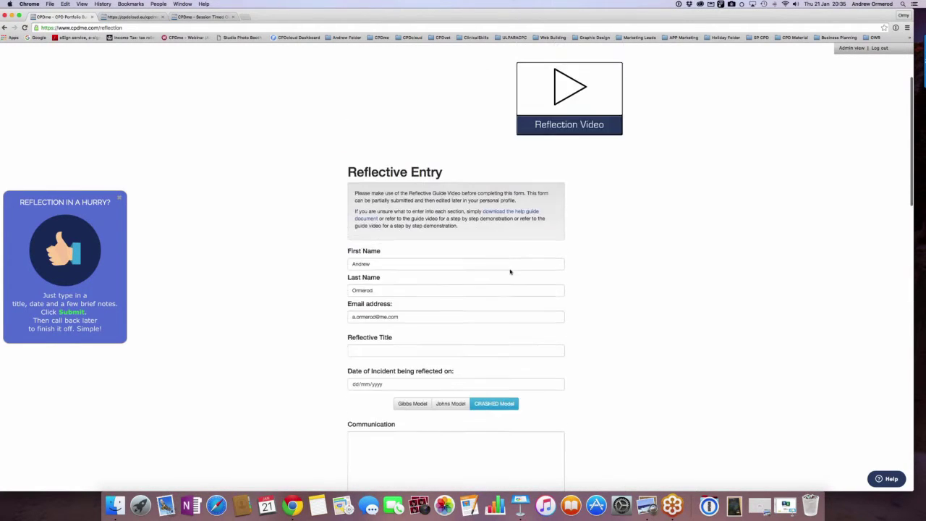
scroll(510, 272, up, 3)
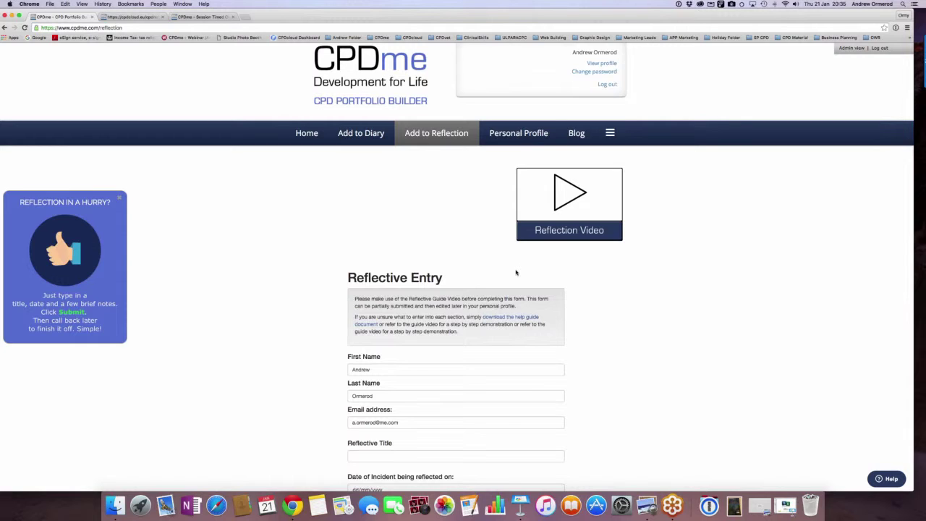
- Open the Guide Videos from the personal profile and look through the Activities and Evidence videos
click(523, 134)
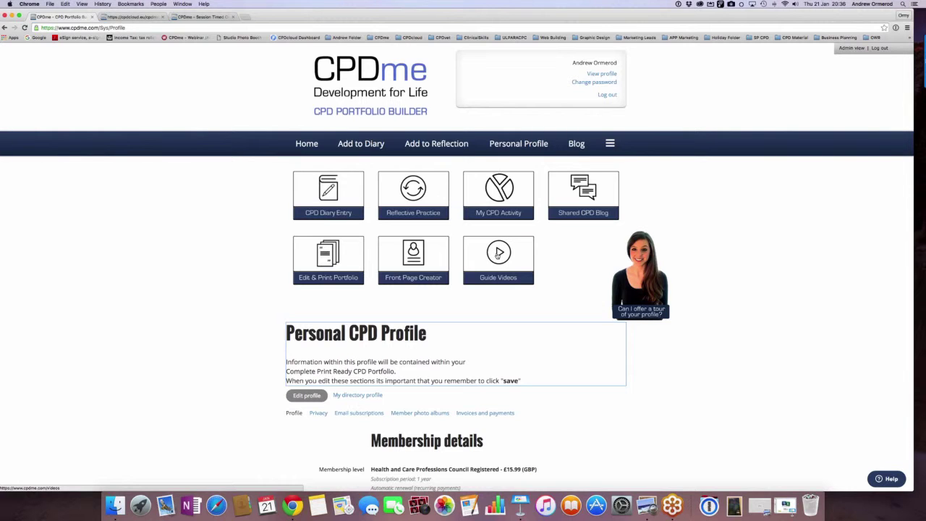
click(498, 254)
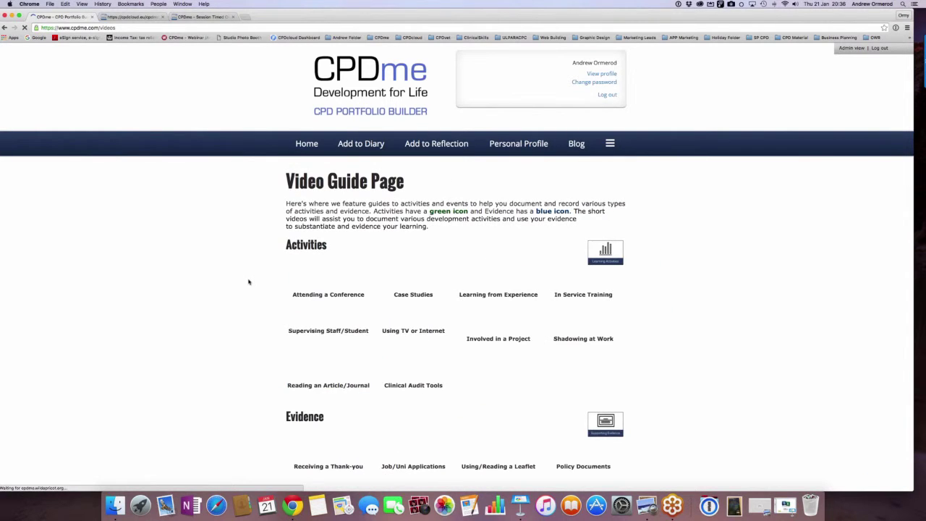
scroll(246, 282, down, 3)
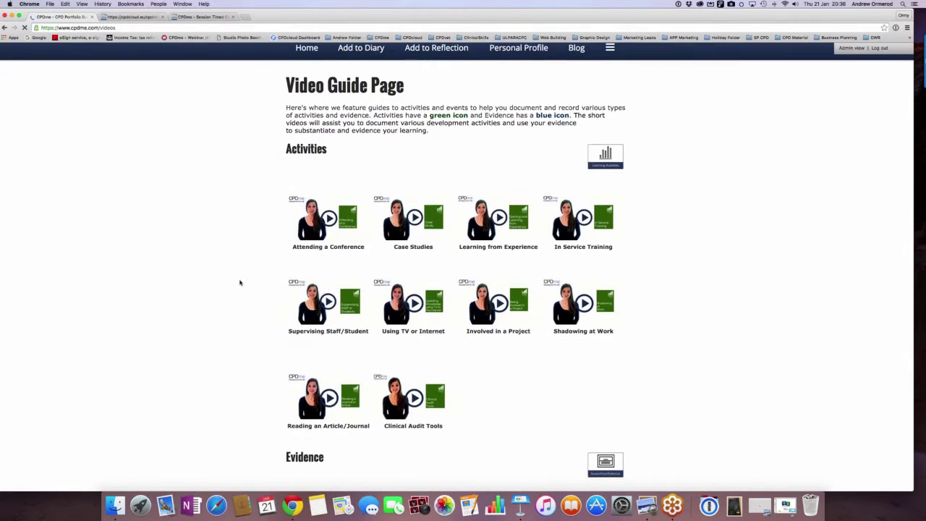
scroll(240, 282, down, 5)
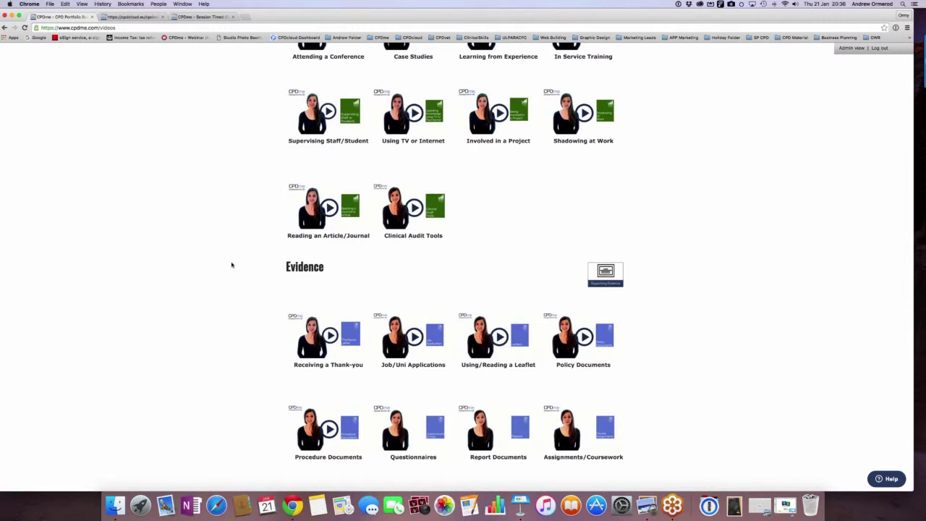
scroll(232, 265, up, 8)
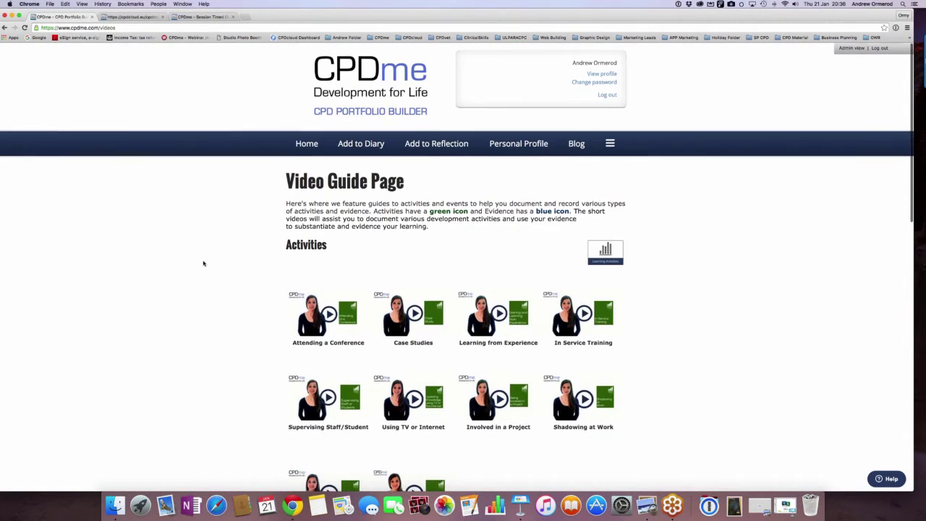
- Start a print-ready portfolio from the personal profile's Edit & Print Portfolio and enter Sample CPD Portfolio as the first title line
click(520, 147)
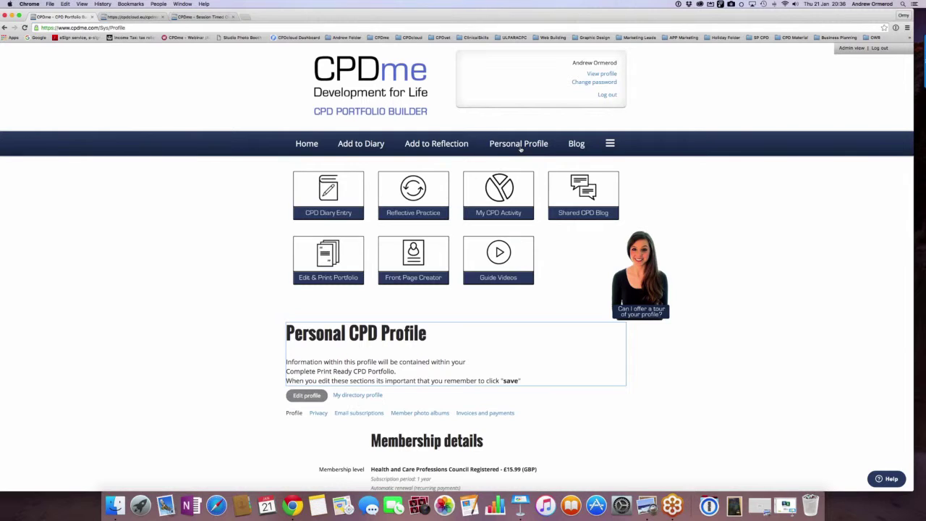
click(318, 268)
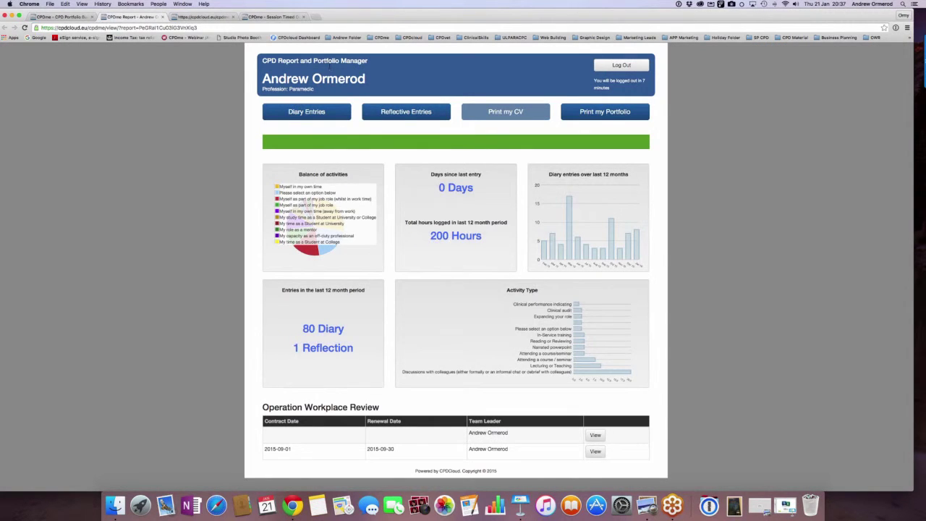
click(594, 113)
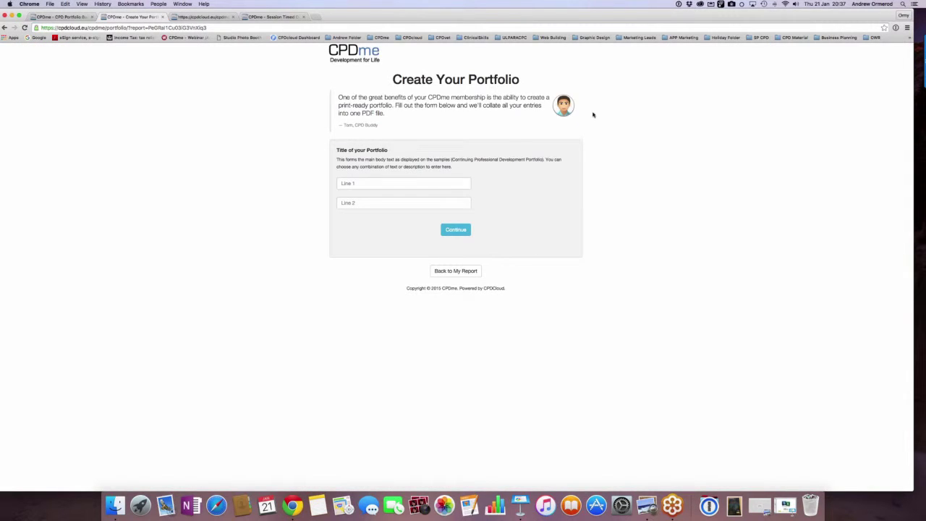
click(379, 185)
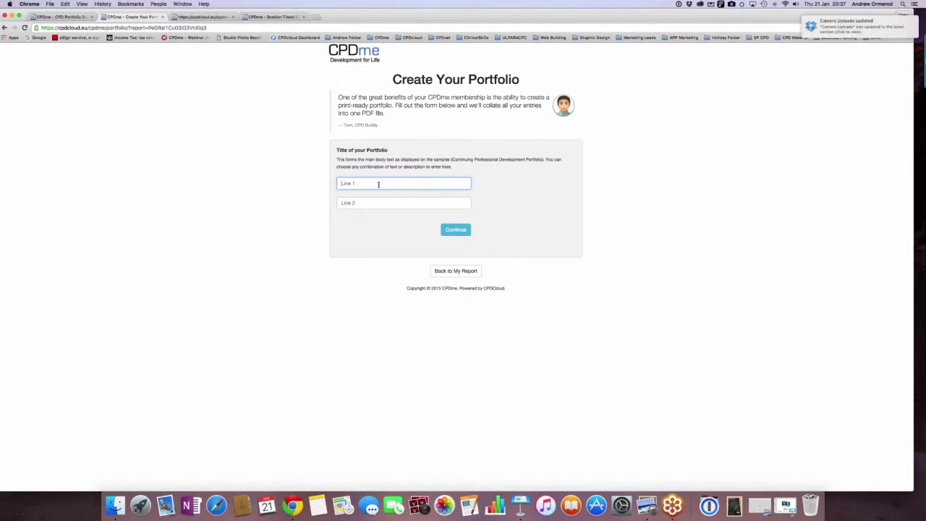
text(Sample CPD Portfolio)
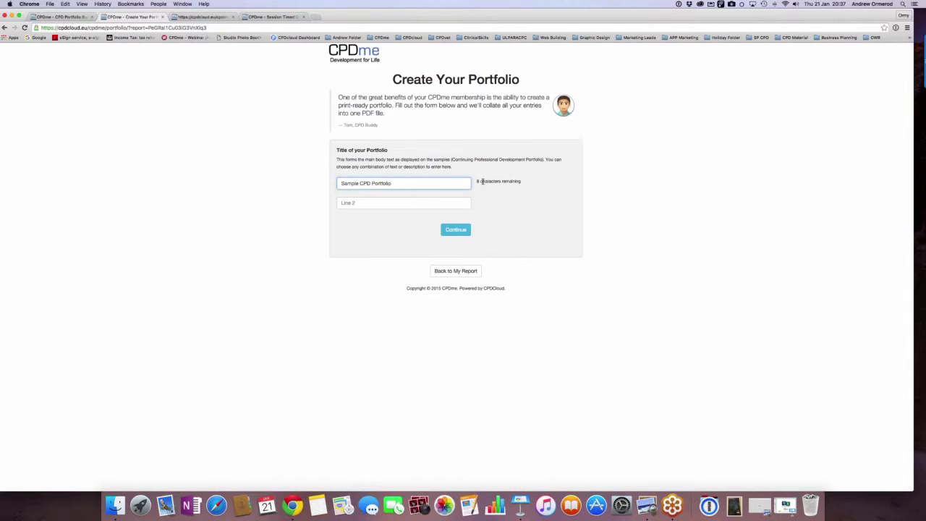
text(gfdgfdgfdgfdgfdfdgfg)
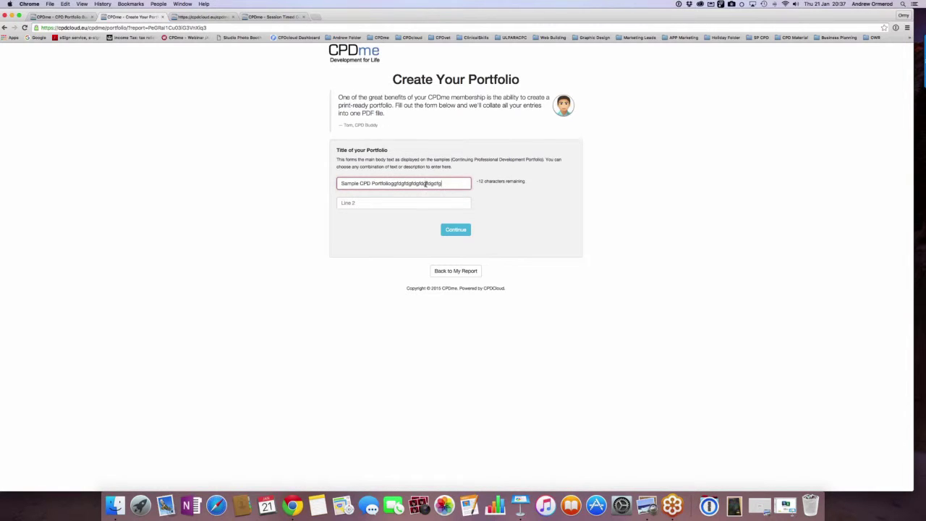
drag(442, 183, 392, 183)
key(BackSpace)
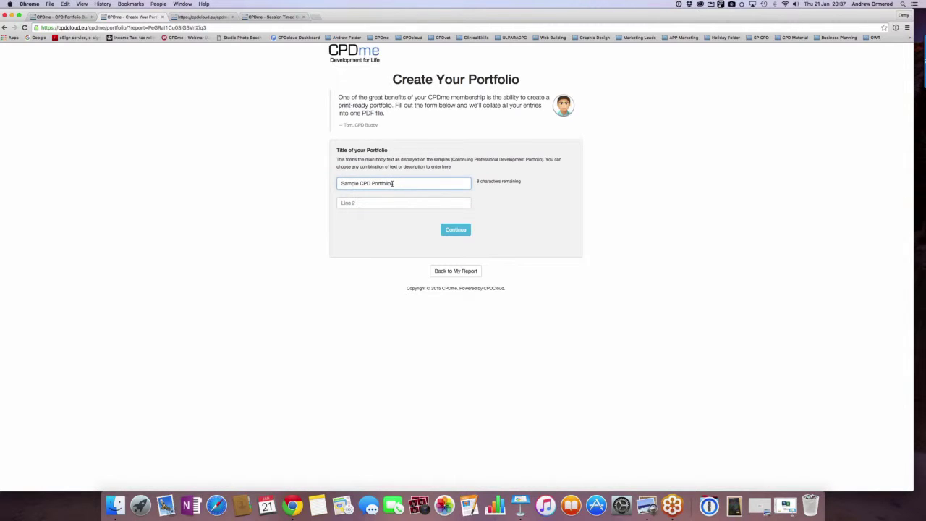
- Enter Learning and Development as the second title line and continue to the range selection
click(406, 204)
text(Lea)
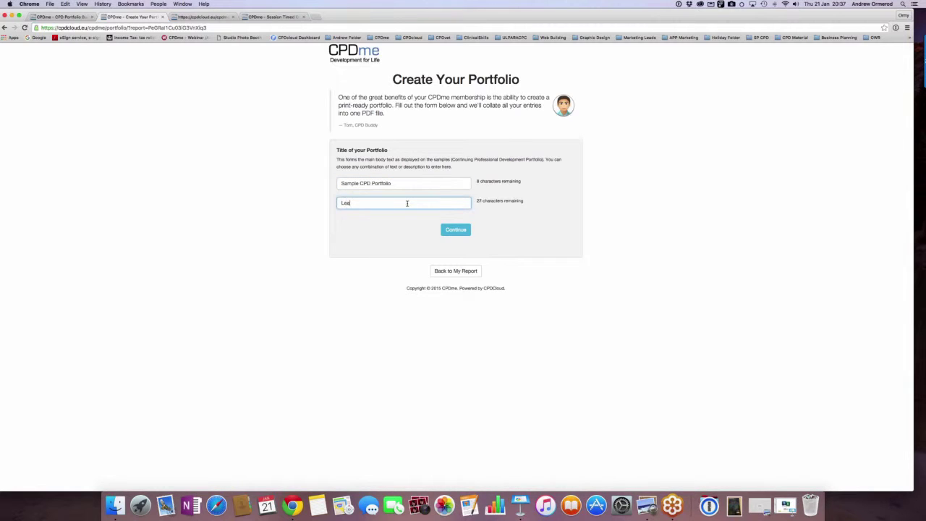
text(rning and Development)
click(522, 237)
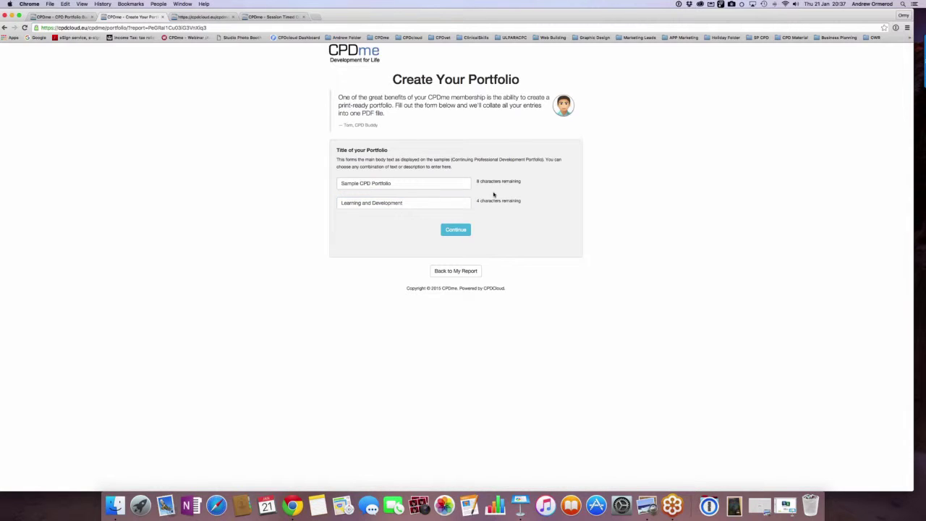
click(452, 232)
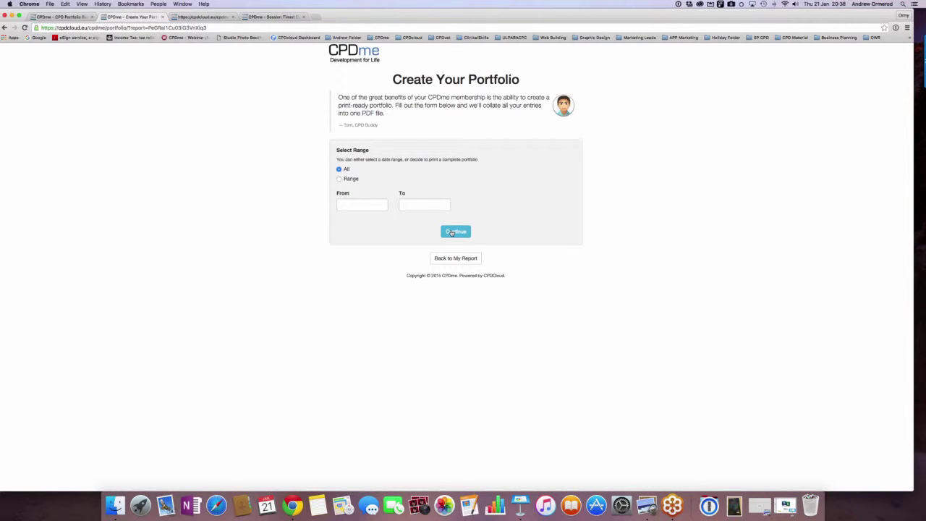
- Limit the portfolio to the date range 2016-01-06 to 2016-01-21 and continue to the diary entries
click(351, 178)
click(368, 206)
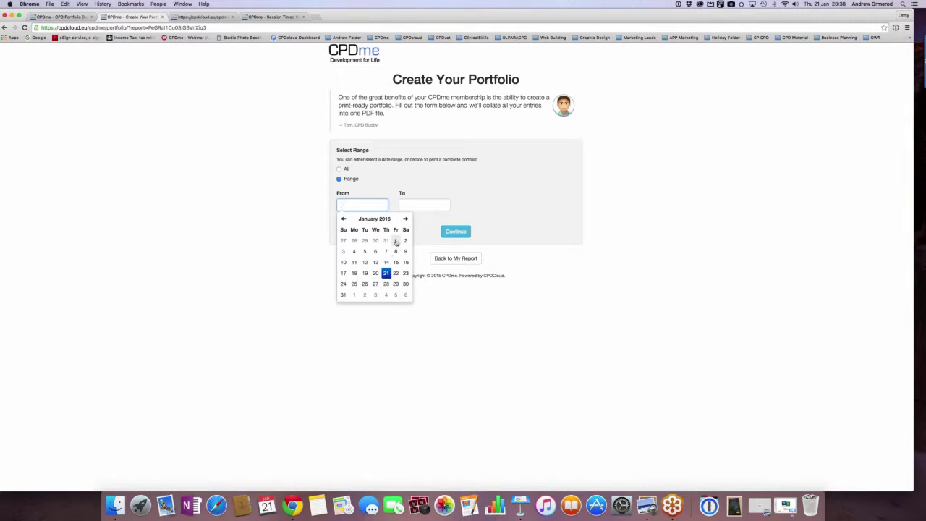
click(375, 251)
click(412, 205)
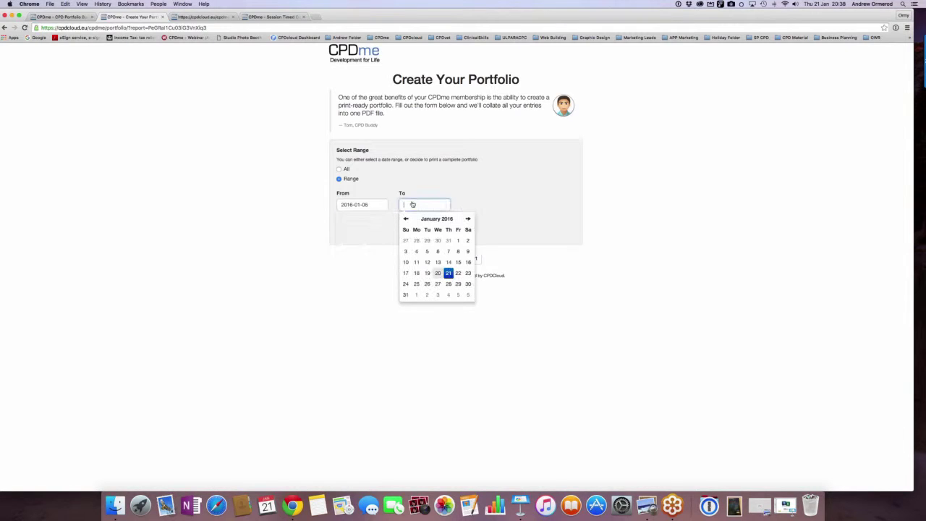
key(Return)
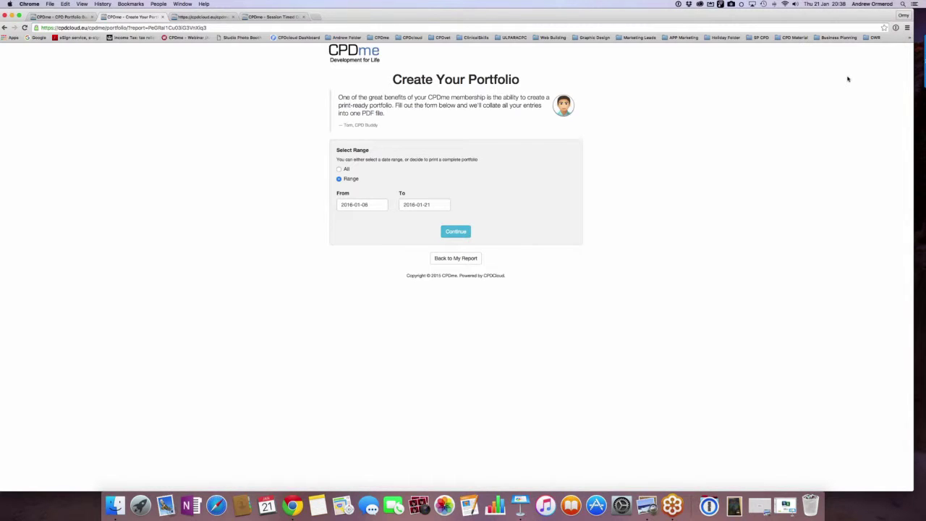
click(455, 233)
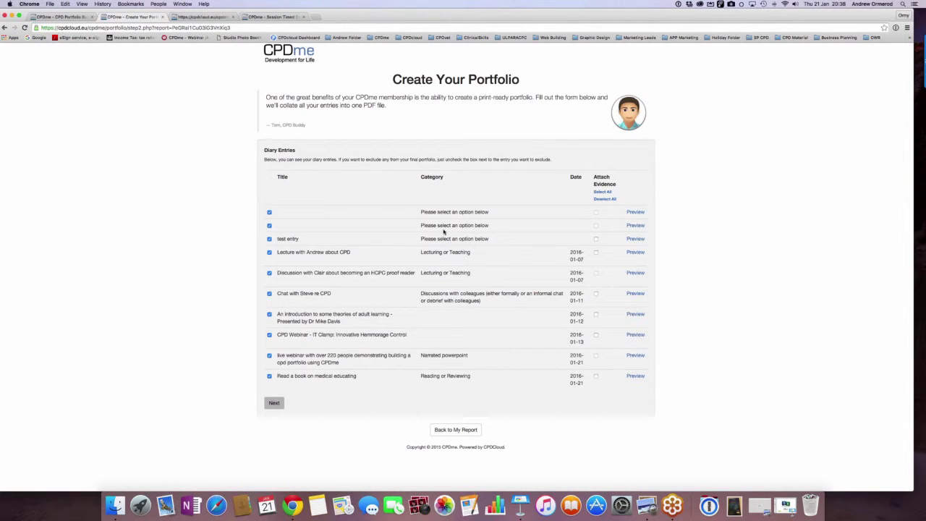
- Exclude the two untitled entries and the test entry, and attach all available evidence except the test entry's
click(269, 239)
click(269, 226)
click(269, 213)
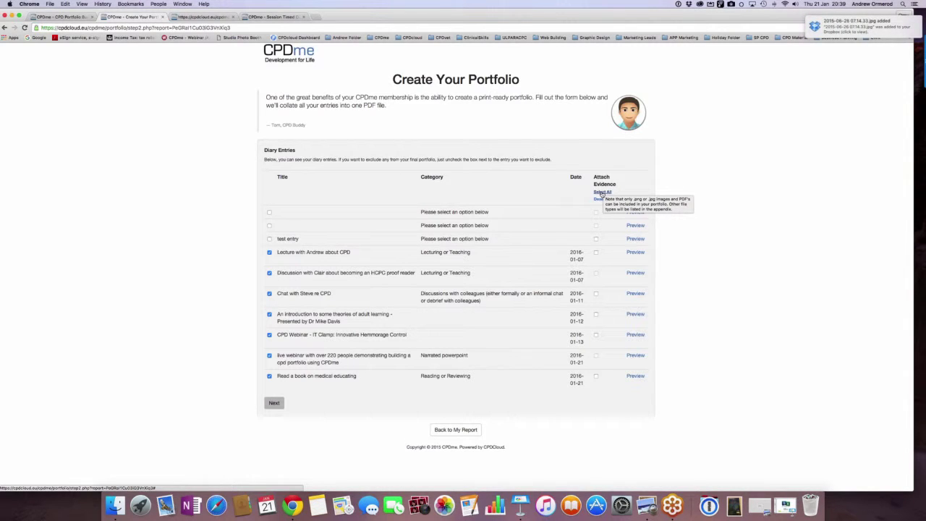
click(601, 192)
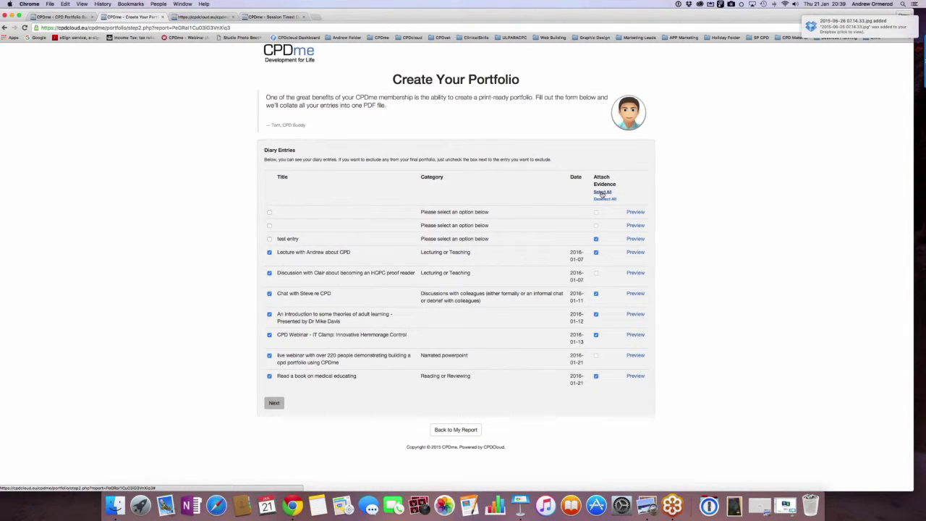
click(596, 238)
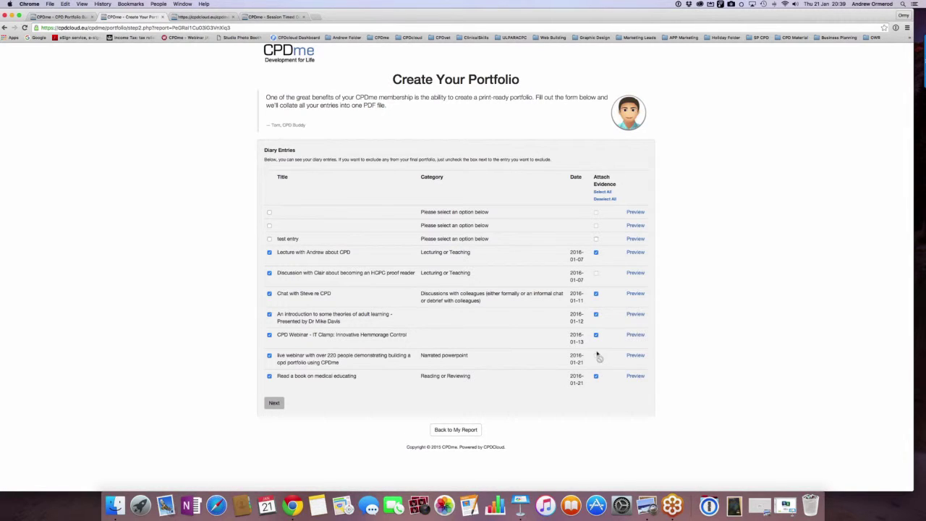
- Preview the lecture diary entry dated 2016-01-07, close the preview, and exclude that entry from the portfolio
click(635, 253)
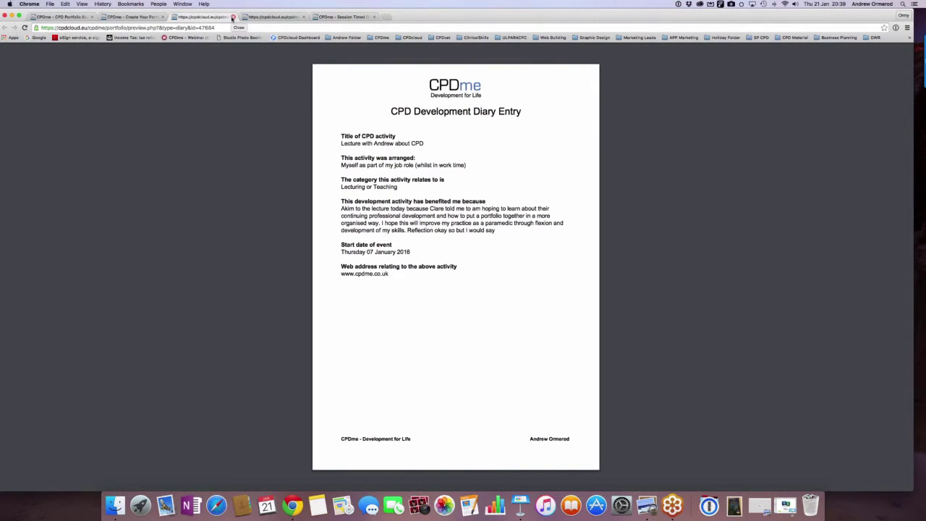
click(232, 17)
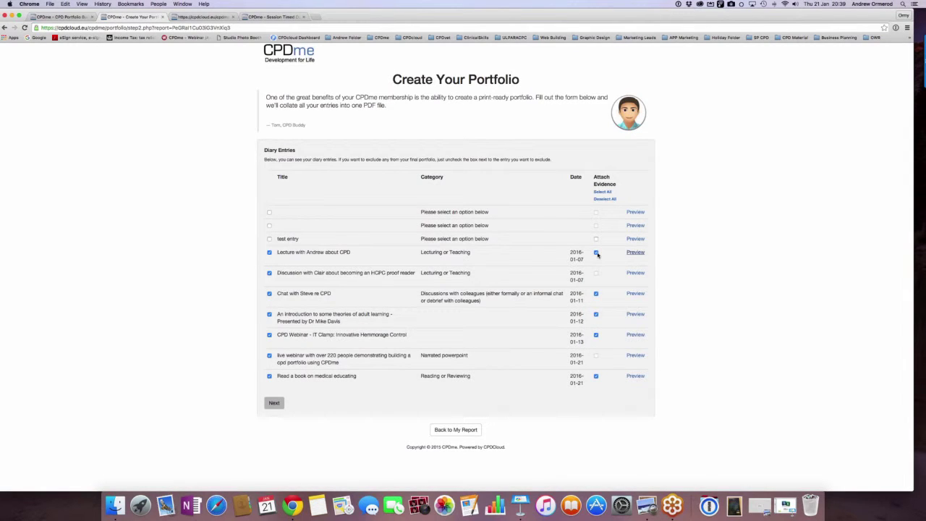
click(269, 253)
- Proceed past the diary and reflective entries, download the finished portfolio as a PDF, and open CPDme-Portfolio.pdf
click(276, 405)
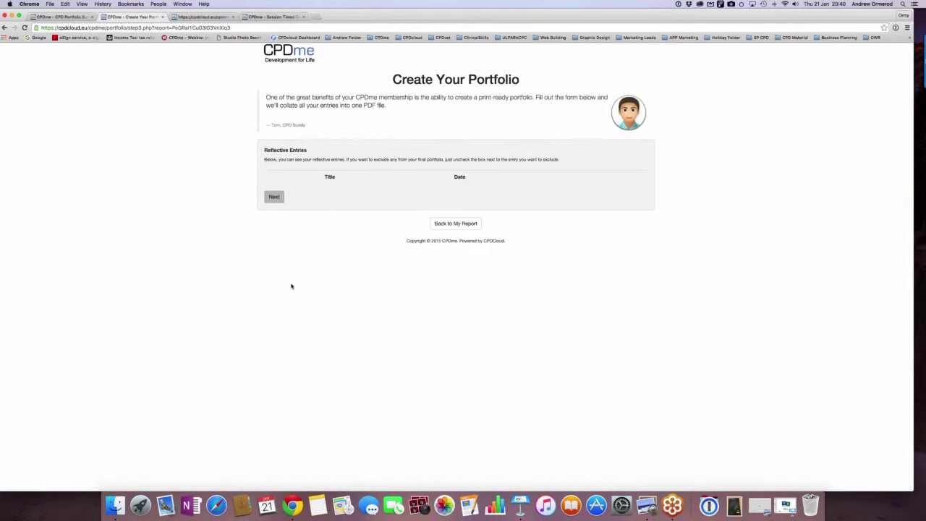
click(274, 197)
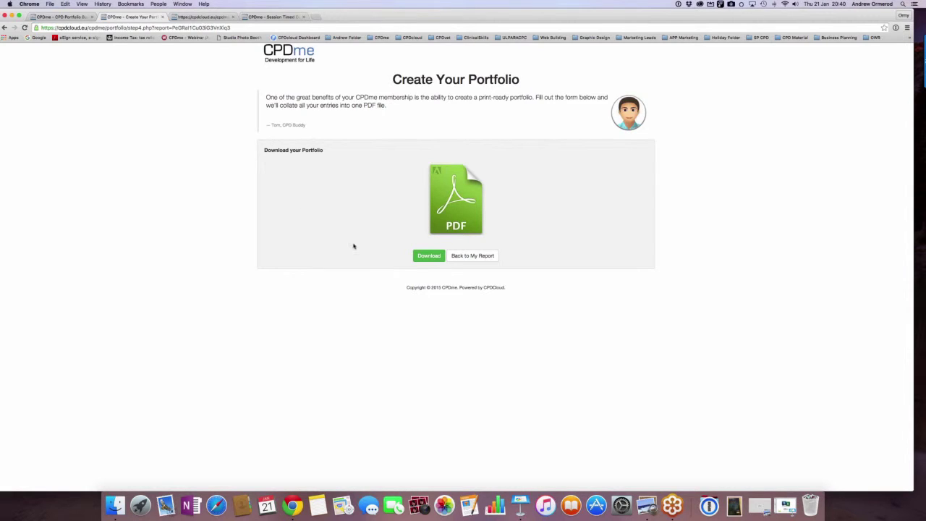
click(426, 257)
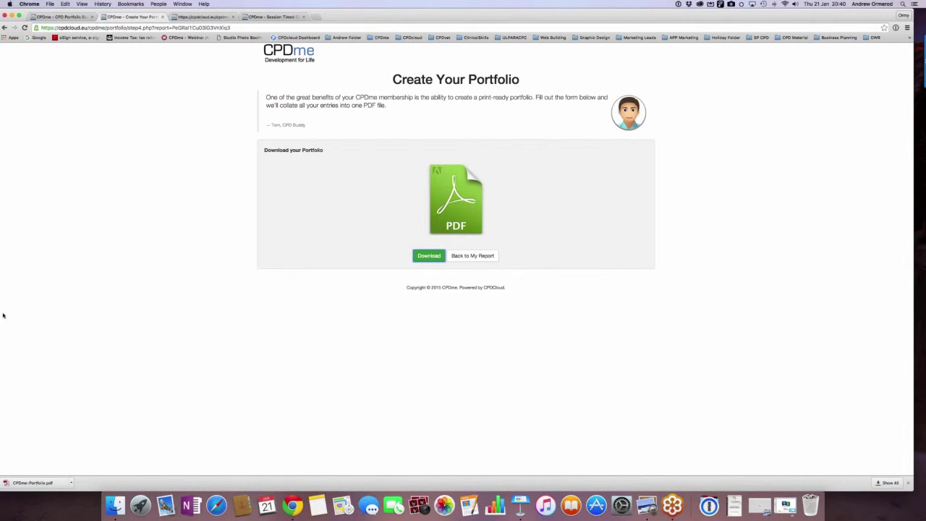
click(31, 482)
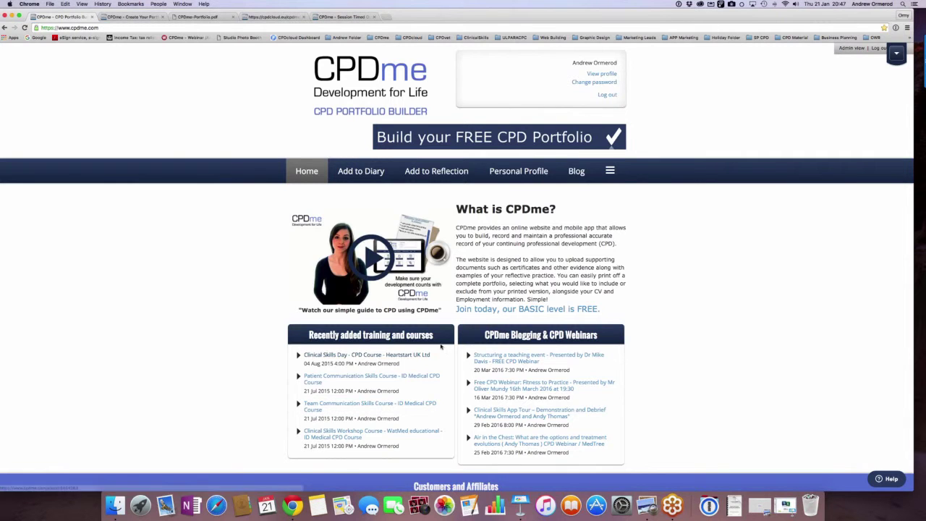
- Open the Clinical Skills Log website from the CPDme home page, then switch to the CPD Report Manager page
scroll(327, 440, down, 5)
click(327, 437)
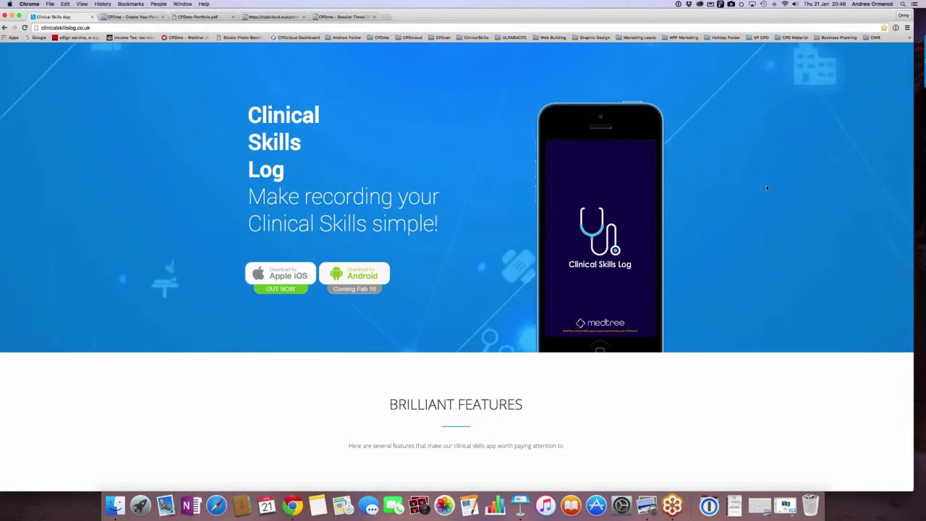
key(ctrl+shift+Tab)
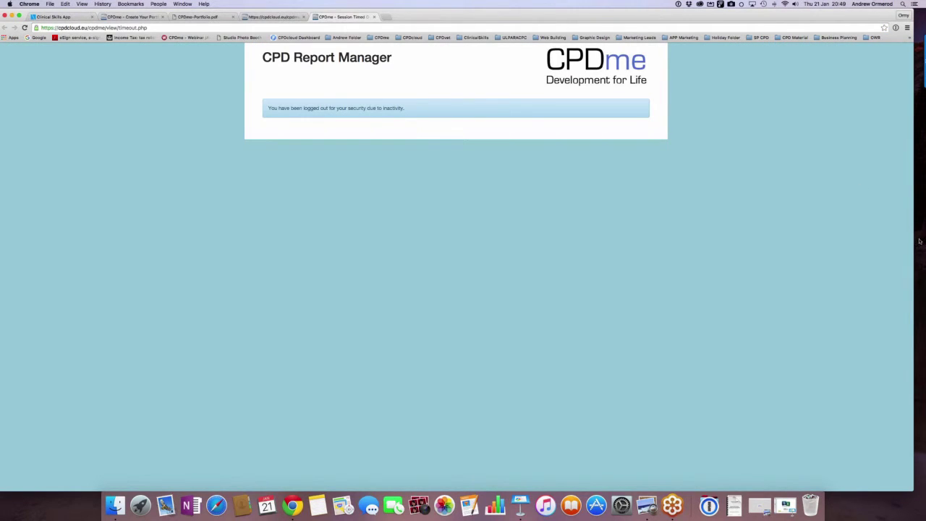